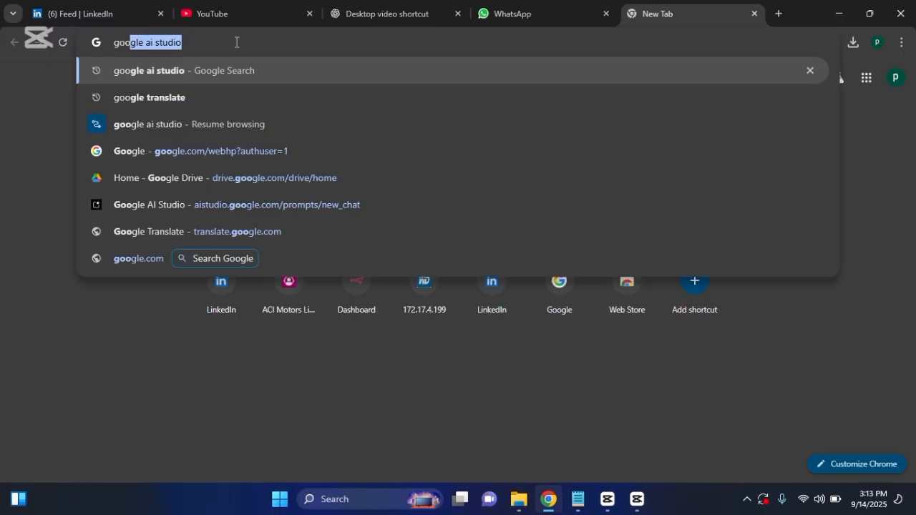
# - Search Google for google ai studio, then open a new Nano Banana prompt in Google AI Studio and dismiss the free quota notice
pyautogui.click(202, 79)
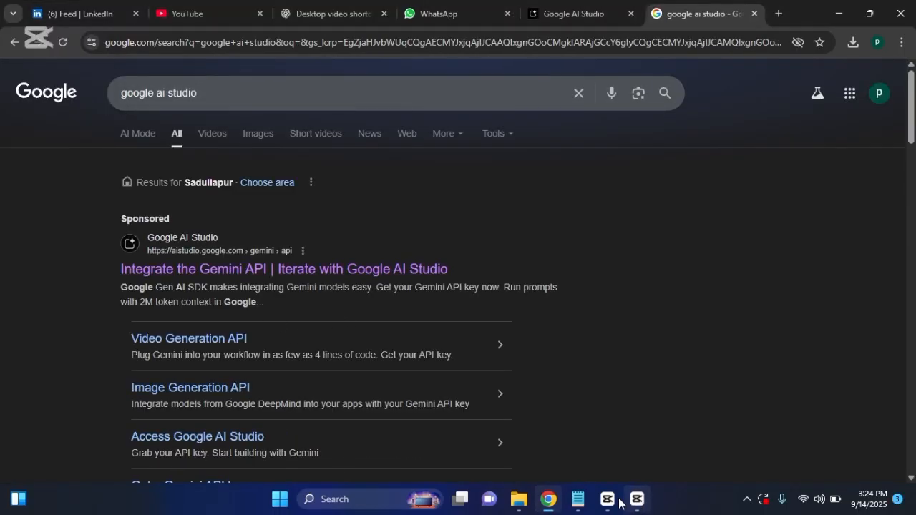
pyautogui.moveTo(549, 500)
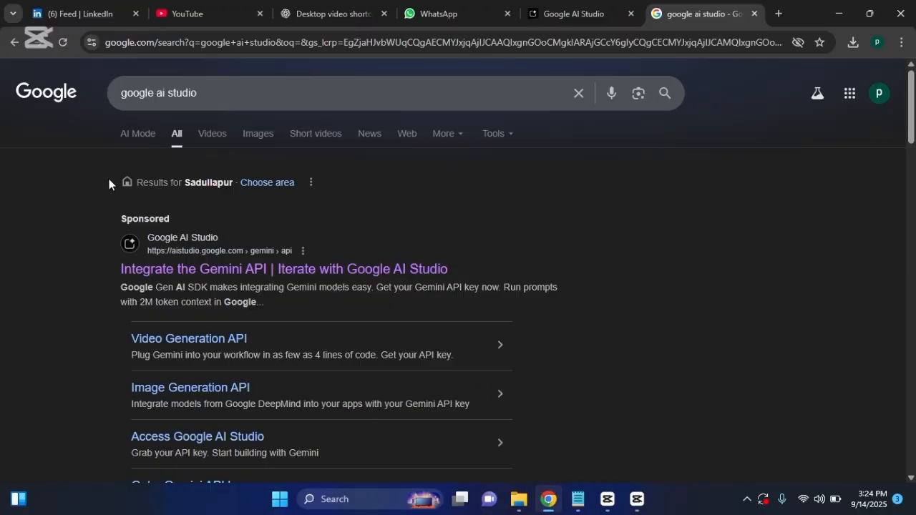
pyautogui.click(199, 274)
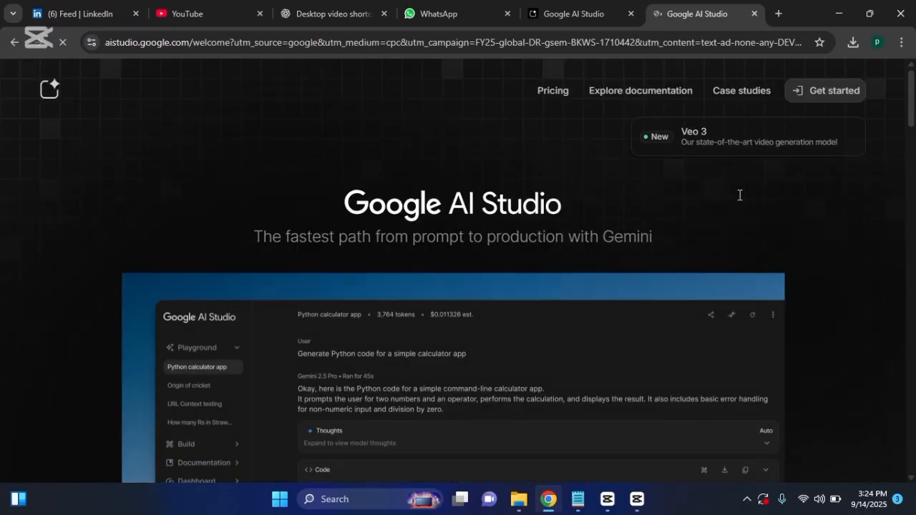
pyautogui.scroll(-5, 542, 367)
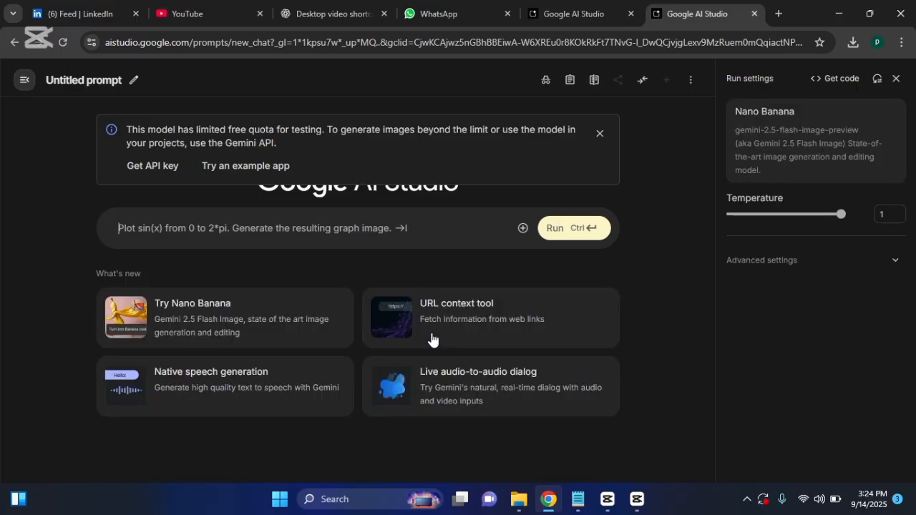
pyautogui.click(600, 134)
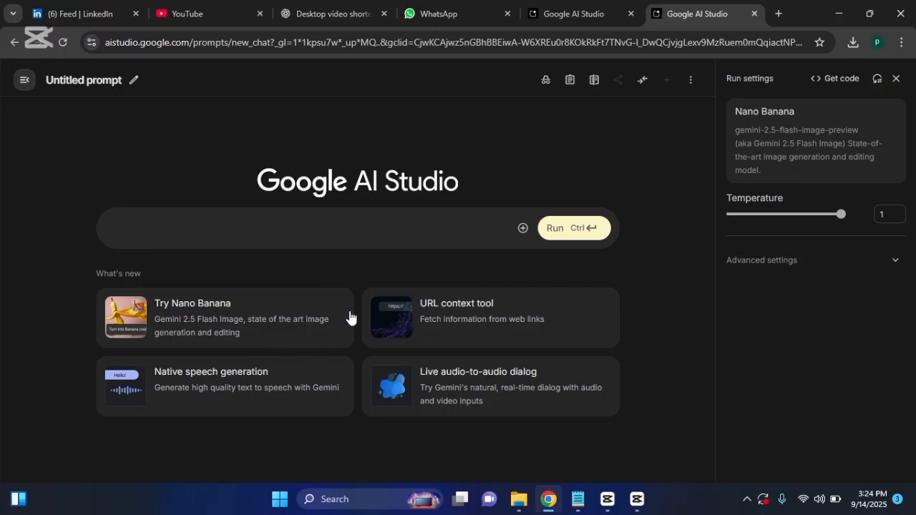
pyautogui.click(636, 499)
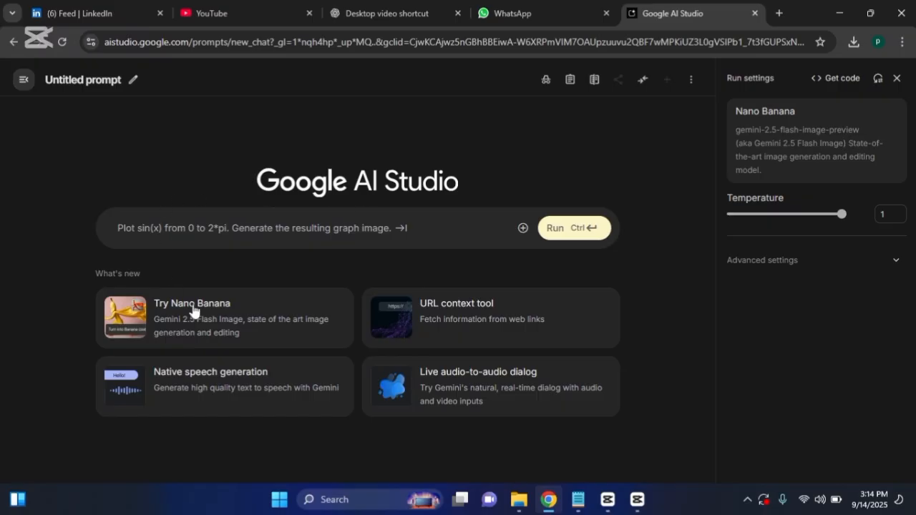
# - Start the Try Nano Banana example and attach the desktop photo 20230315_151645 to its prompt
pyautogui.click(242, 327)
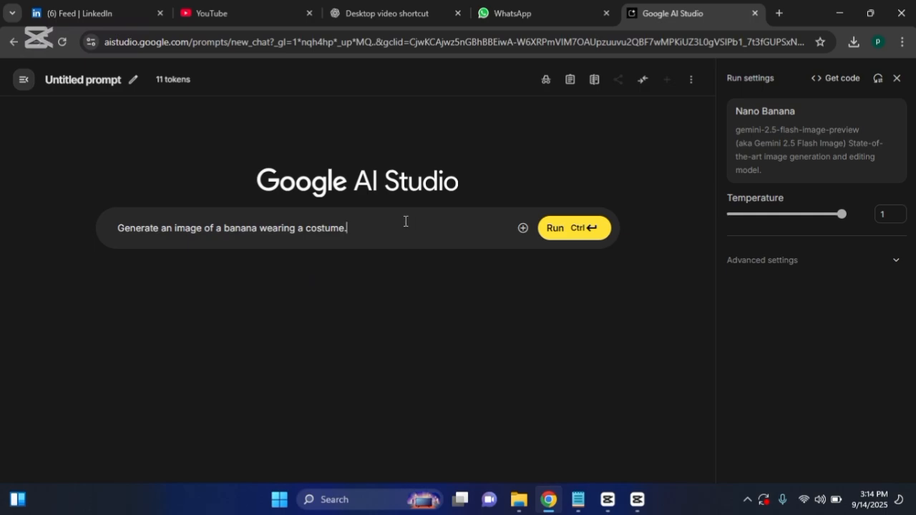
pyautogui.click(522, 228)
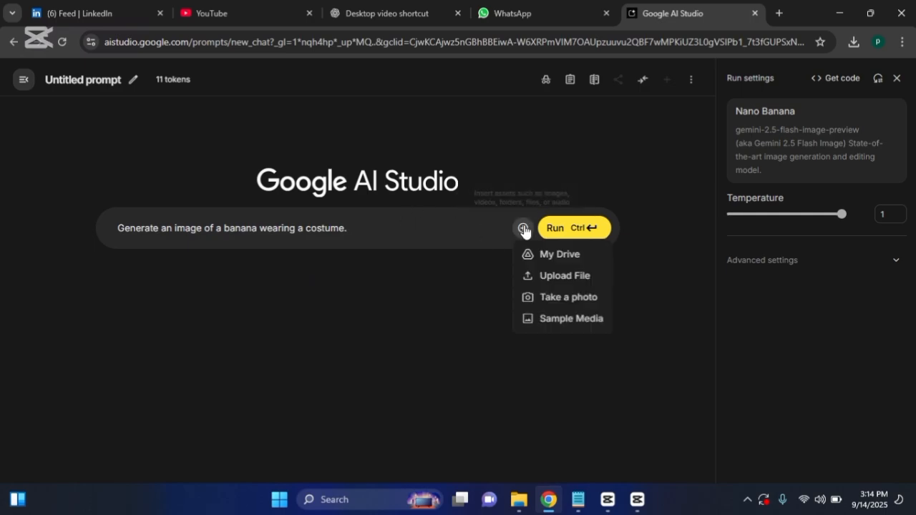
pyautogui.click(554, 276)
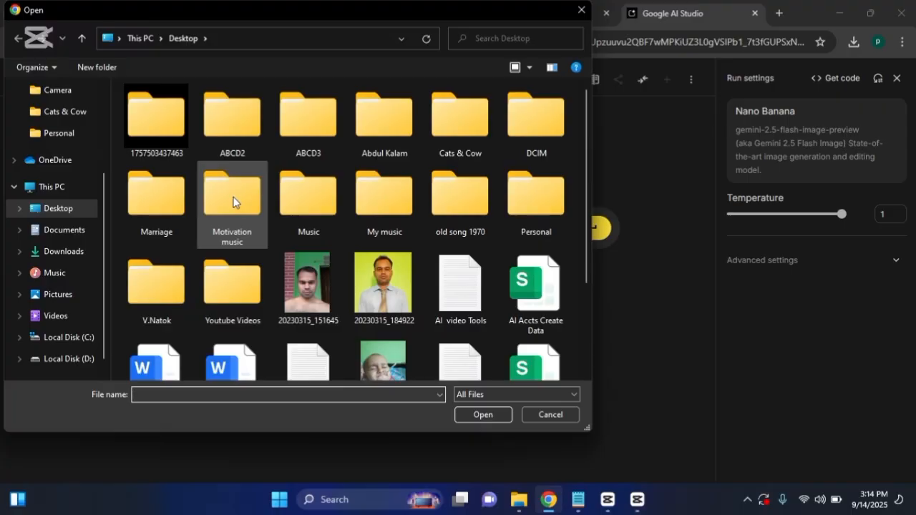
pyautogui.scroll(-2, 233, 202)
pyautogui.click(315, 171)
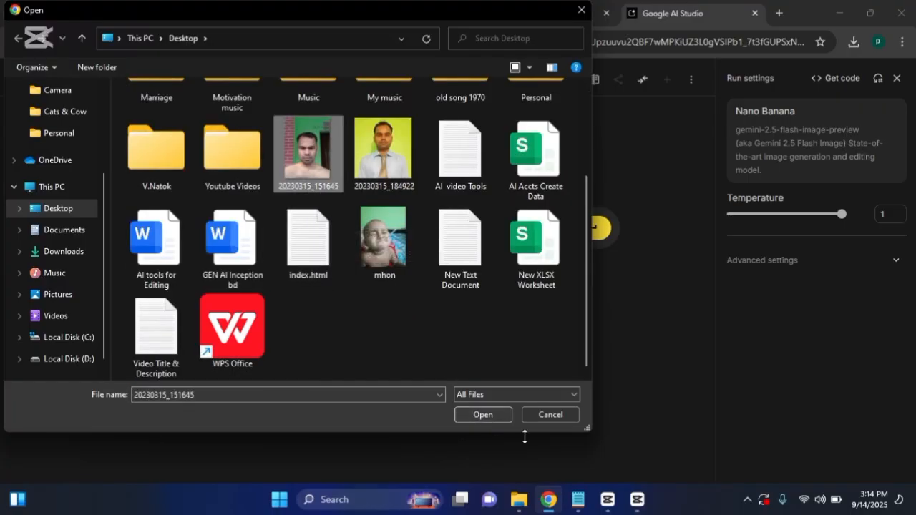
pyautogui.click(486, 415)
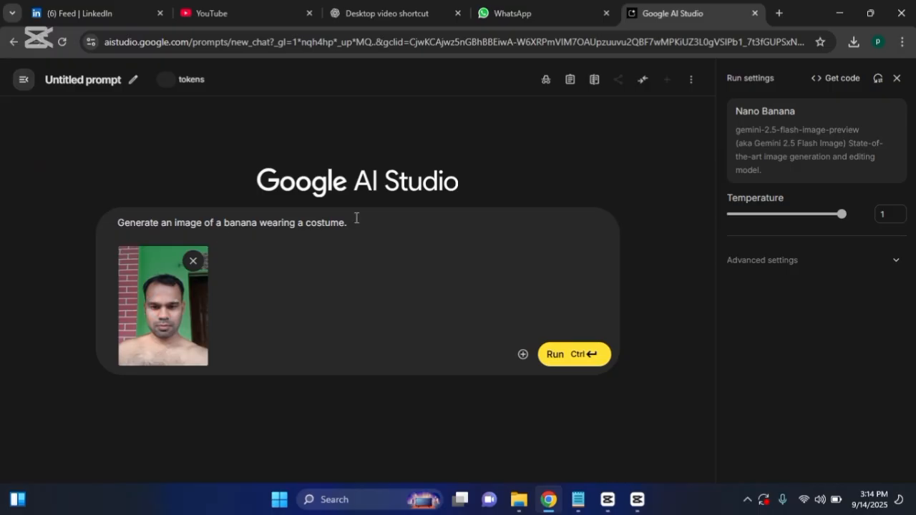
# - Delete the sample text about a banana wearing a costume from the prompt
pyautogui.moveTo(376, 218); pyautogui.dragTo(105, 229)
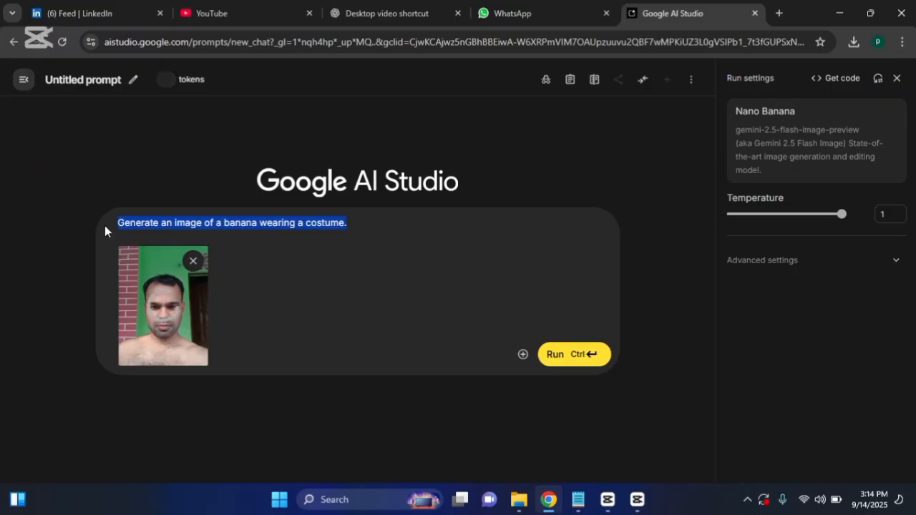
pyautogui.click(325, 297)
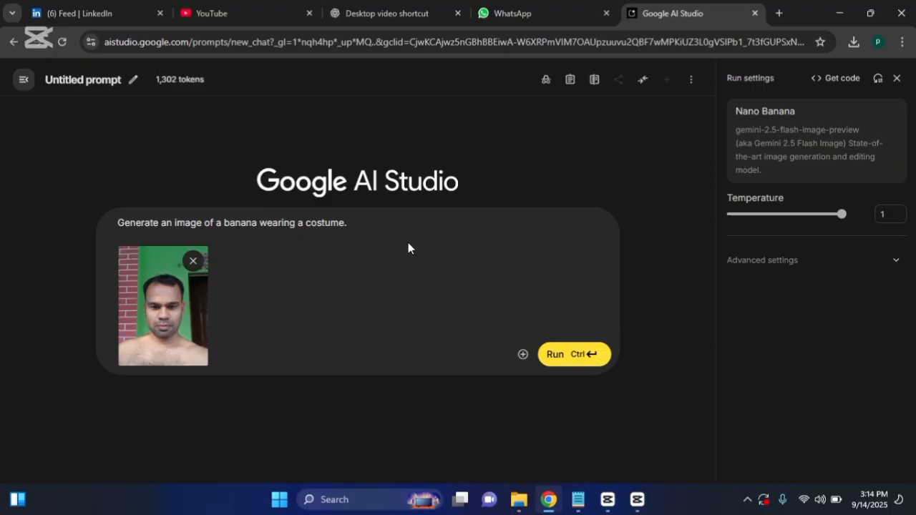
pyautogui.moveTo(368, 223); pyautogui.dragTo(114, 233)
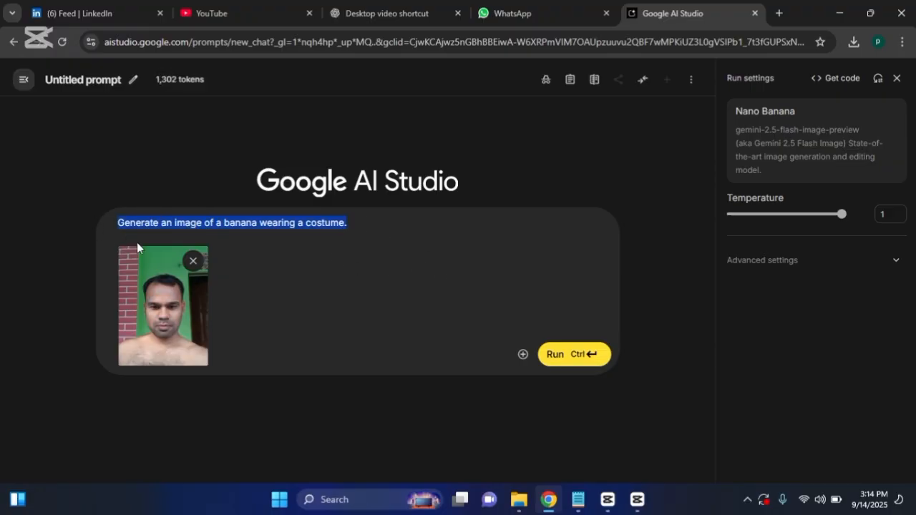
pyautogui.press('BackSpace')
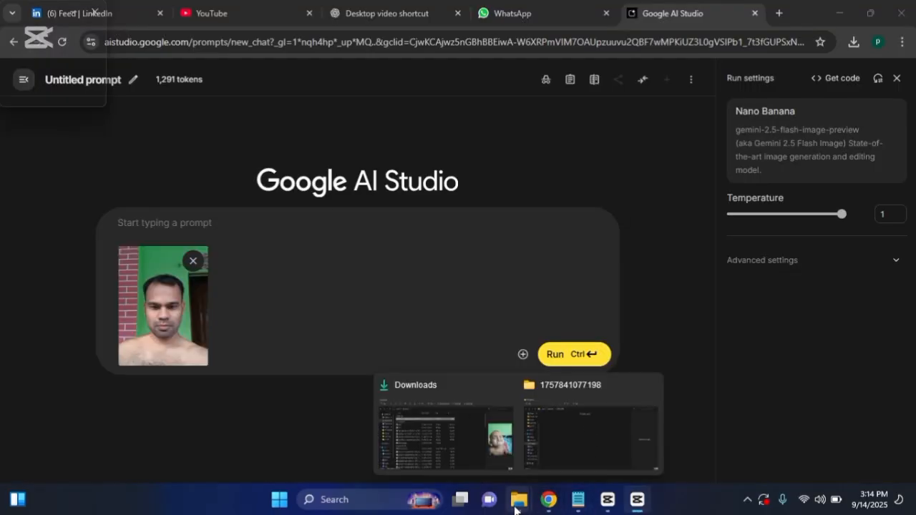
# - Open the desktop file New Text Document and copy the prompt for a professional studio portrait of a confident man
pyautogui.moveTo(562, 511)
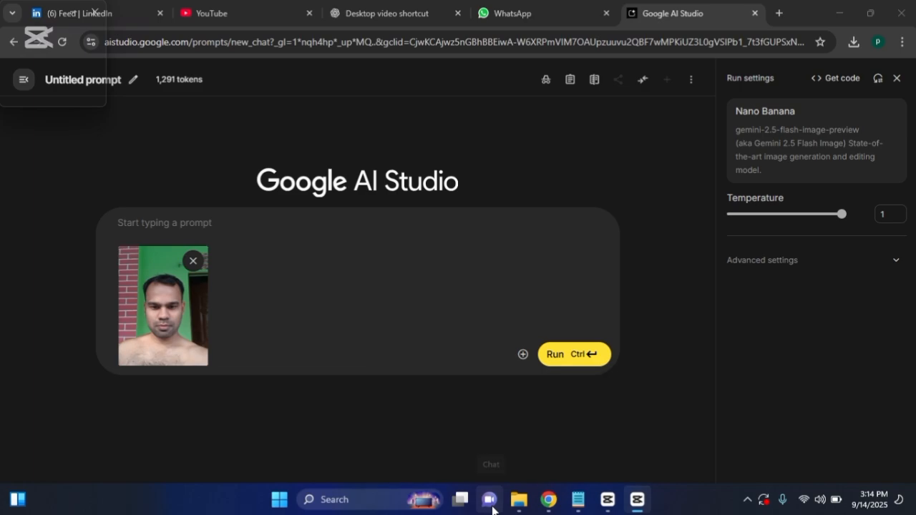
pyautogui.moveTo(526, 511)
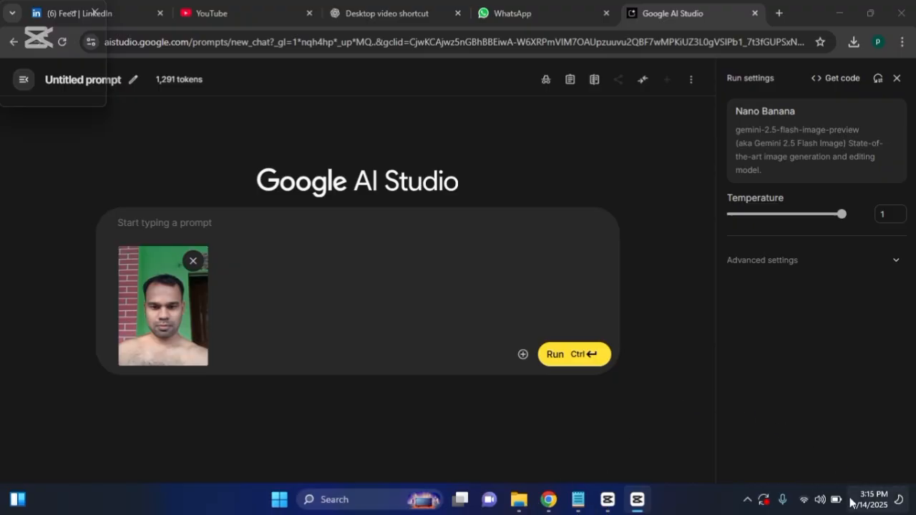
pyautogui.click(869, 12)
pyautogui.click(759, 139)
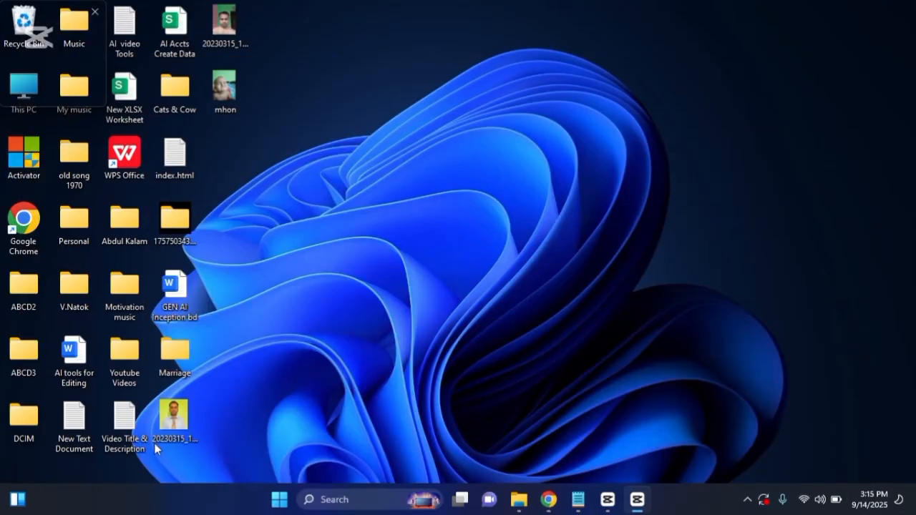
pyautogui.doubleClick(61, 432)
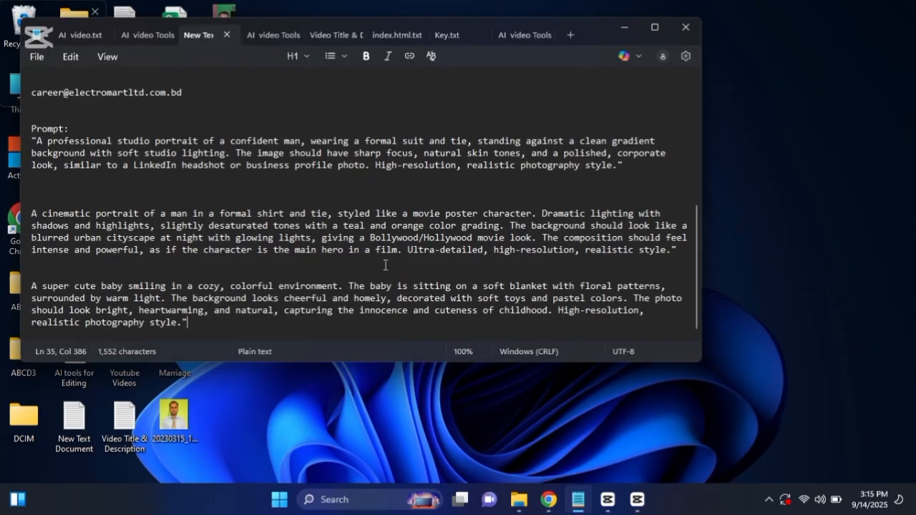
pyautogui.scroll(1, 284, 259)
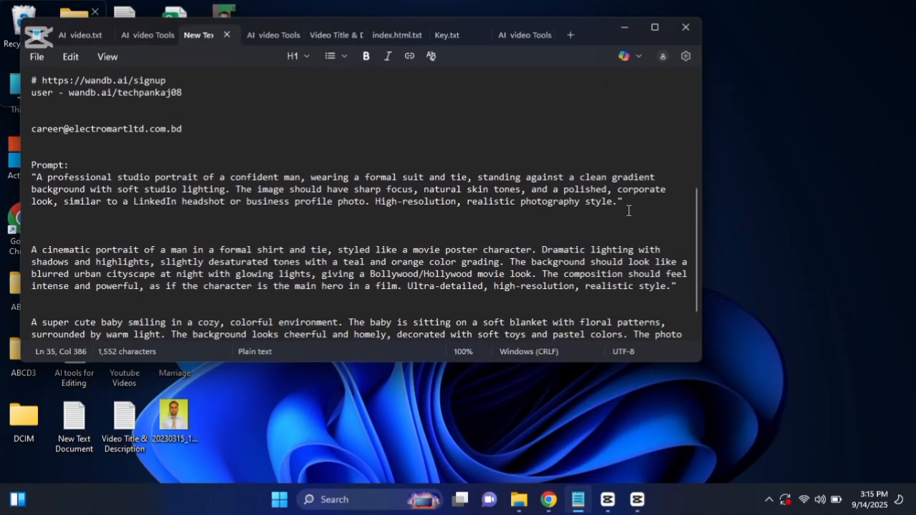
pyautogui.moveTo(625, 203); pyautogui.dragTo(33, 177)
pyautogui.hotkey('ctrl', 'c')
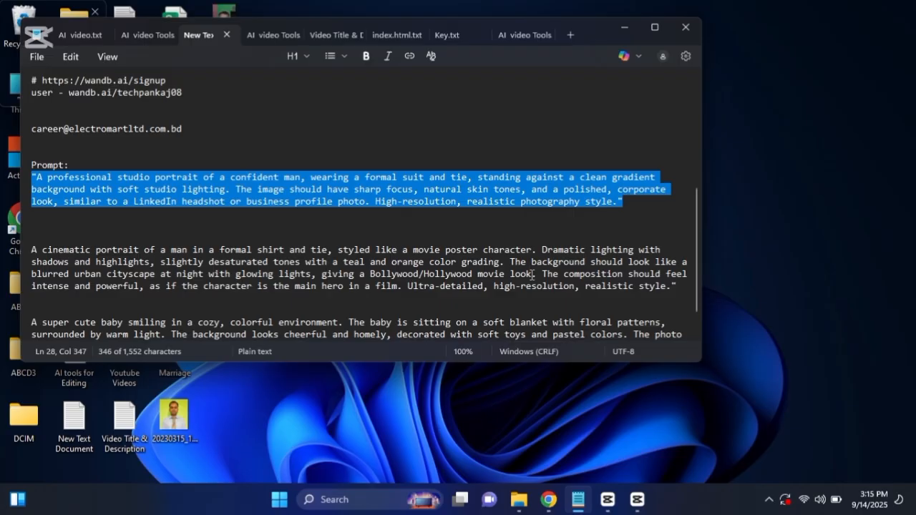
pyautogui.scroll(-1, 531, 274)
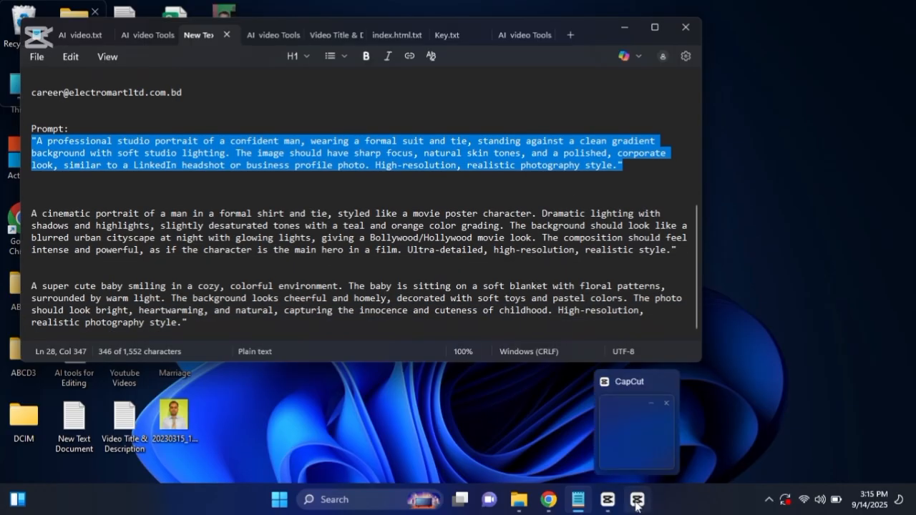
# - Switch back to Google AI Studio, paste the professional studio portrait prompt with the attached photo and run it
pyautogui.click(548, 499)
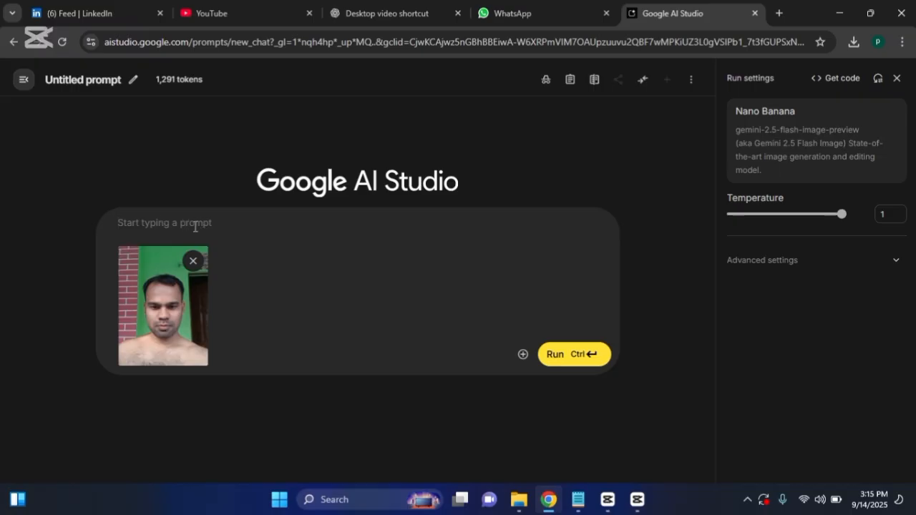
pyautogui.click(195, 226)
pyautogui.hotkey('ctrl', 'v')
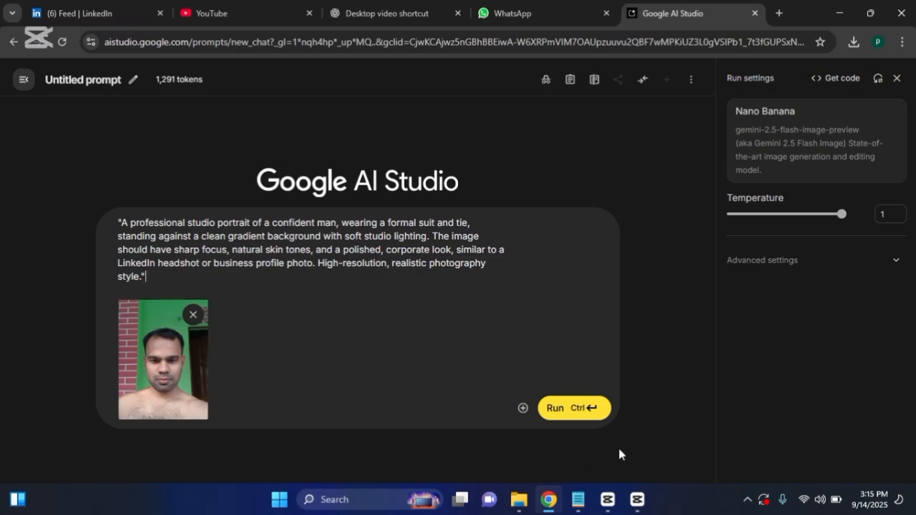
pyautogui.click(553, 408)
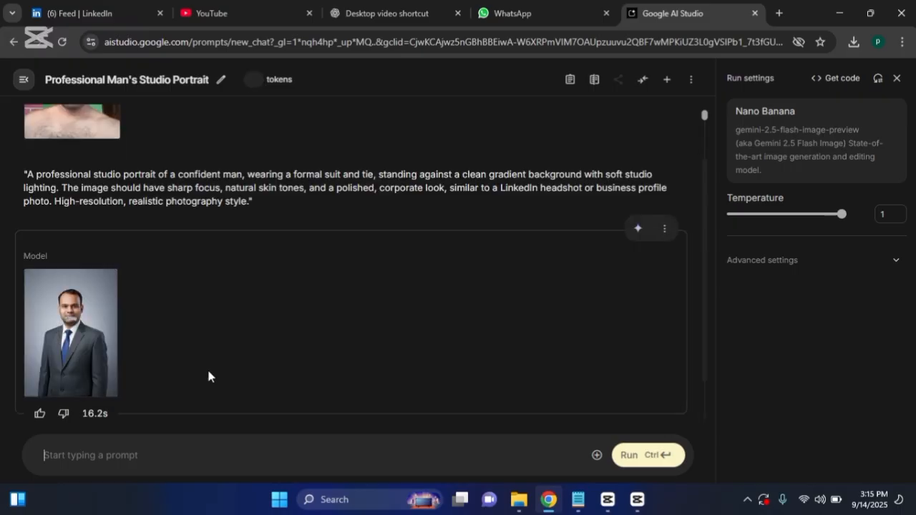
# - Compare the generated portrait with the source photo, inspect it at full size and close the preview
pyautogui.scroll(2, 206, 283)
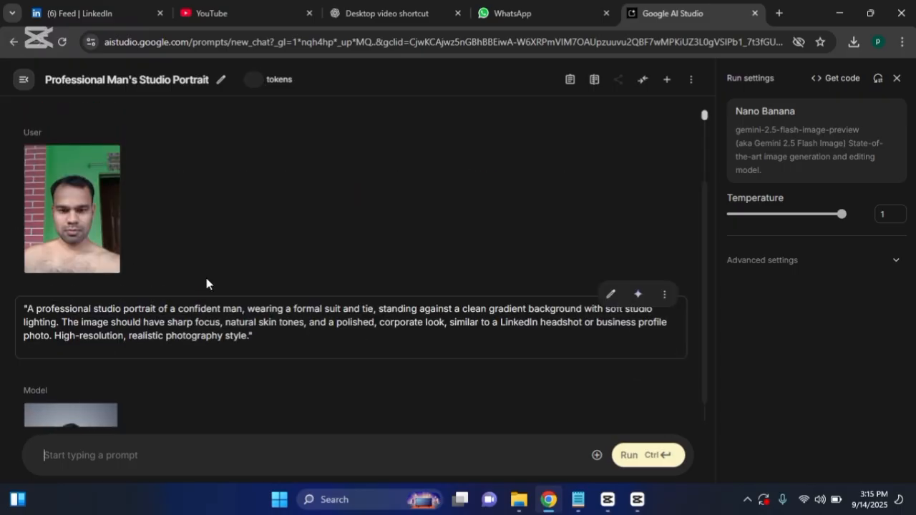
pyautogui.scroll(-2, 224, 377)
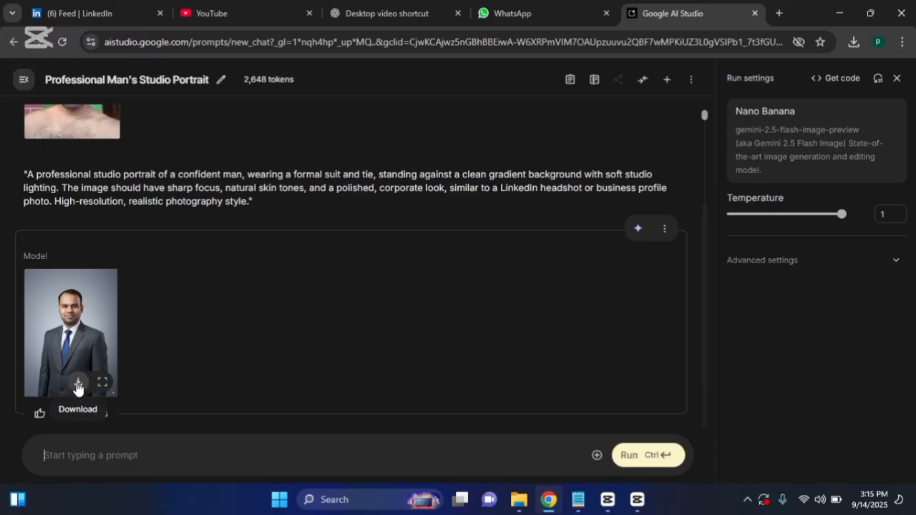
pyautogui.click(85, 324)
pyautogui.scroll(-10, 595, 318)
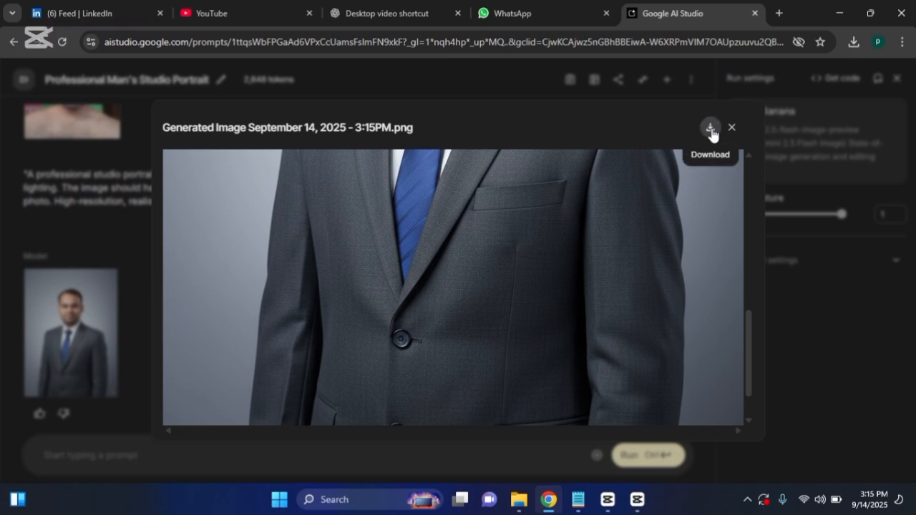
pyautogui.scroll(10, 488, 265)
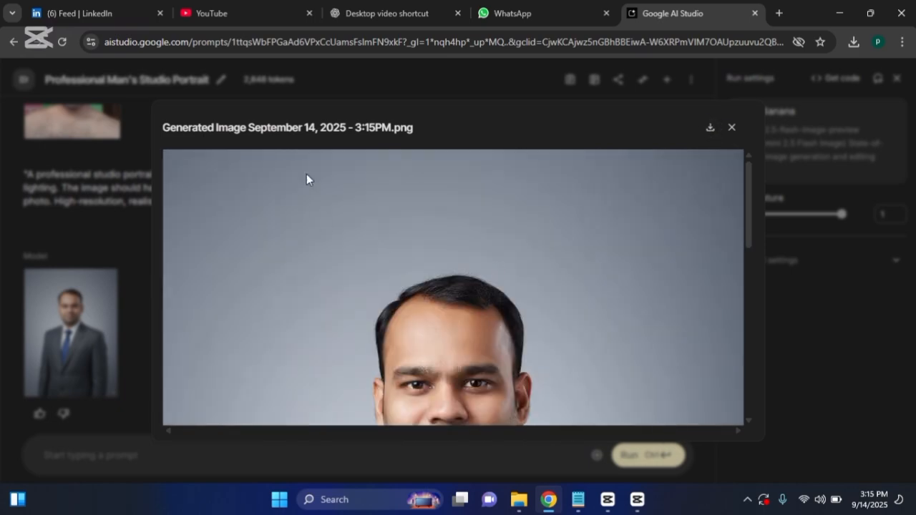
pyautogui.click(732, 127)
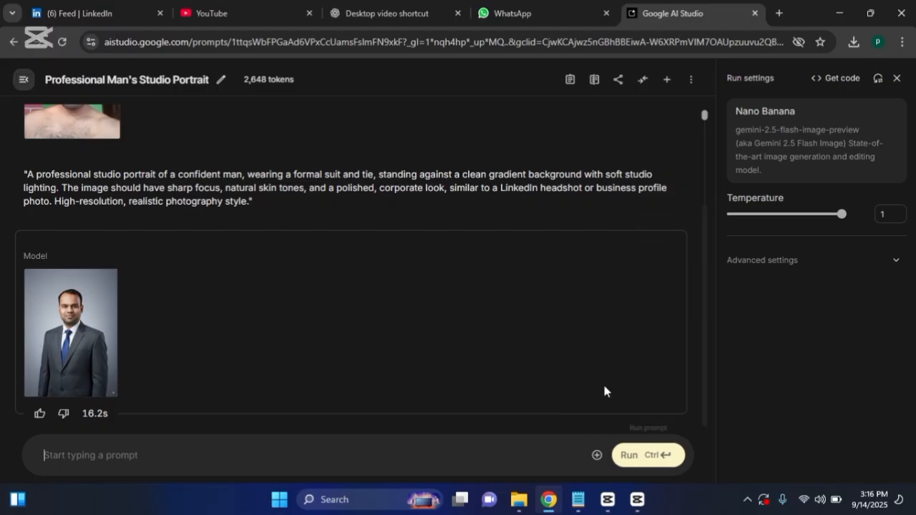
# - Attach the desktop photo 20230315_184922 to the next prompt in the same chat
pyautogui.click(597, 454)
pyautogui.click(638, 388)
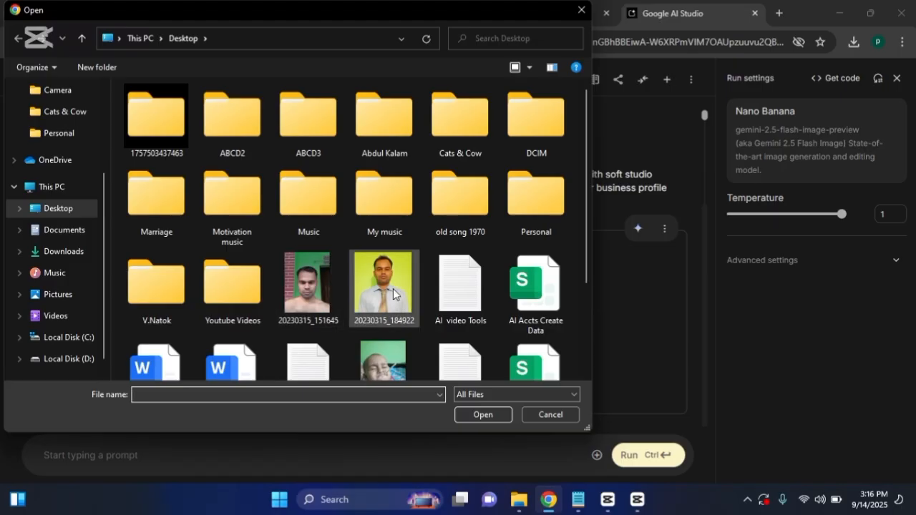
pyautogui.scroll(-2, 401, 272)
pyautogui.click(380, 166)
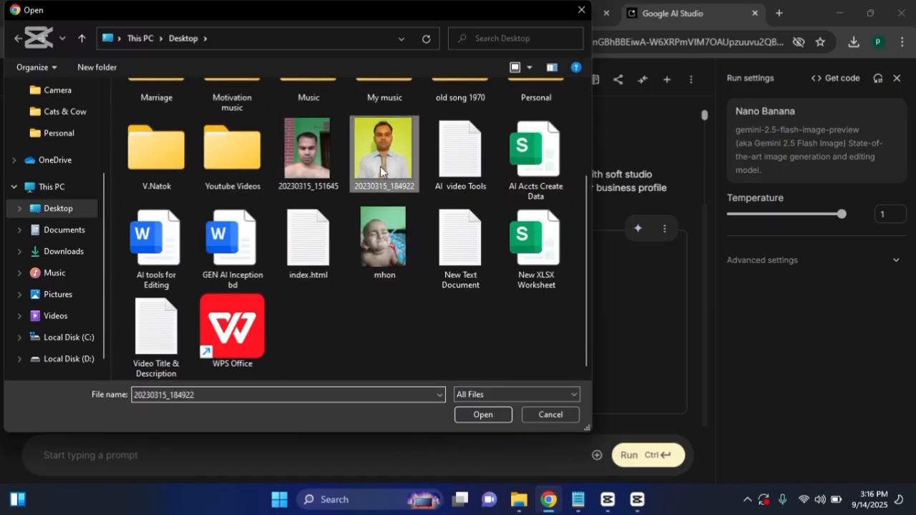
pyautogui.click(485, 413)
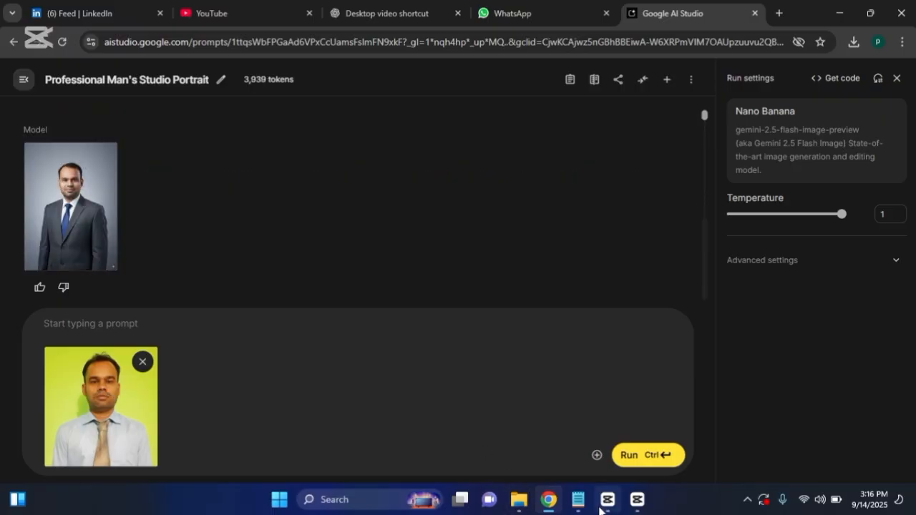
# - Switch to the Notepad file New Text Document and copy the prompt for a cinematic movie-poster portrait of a man
pyautogui.moveTo(577, 508)
pyautogui.click(575, 428)
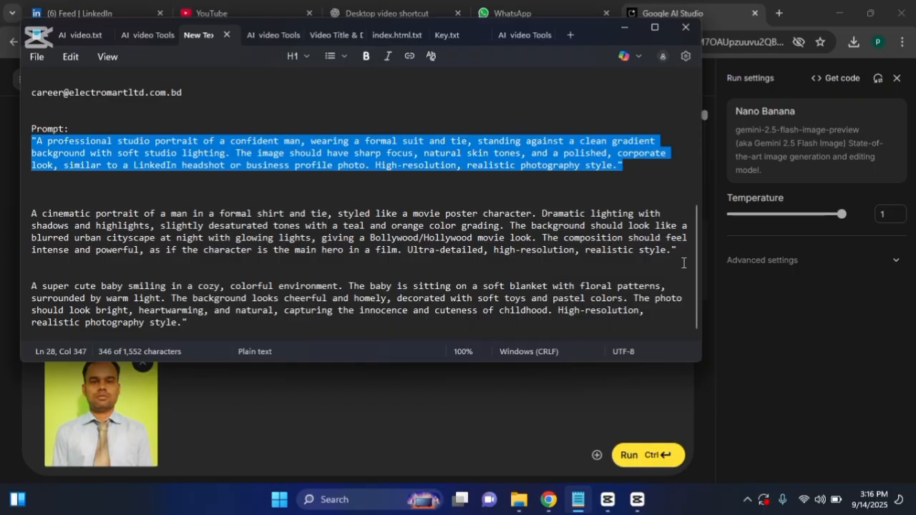
pyautogui.moveTo(679, 257); pyautogui.dragTo(32, 212)
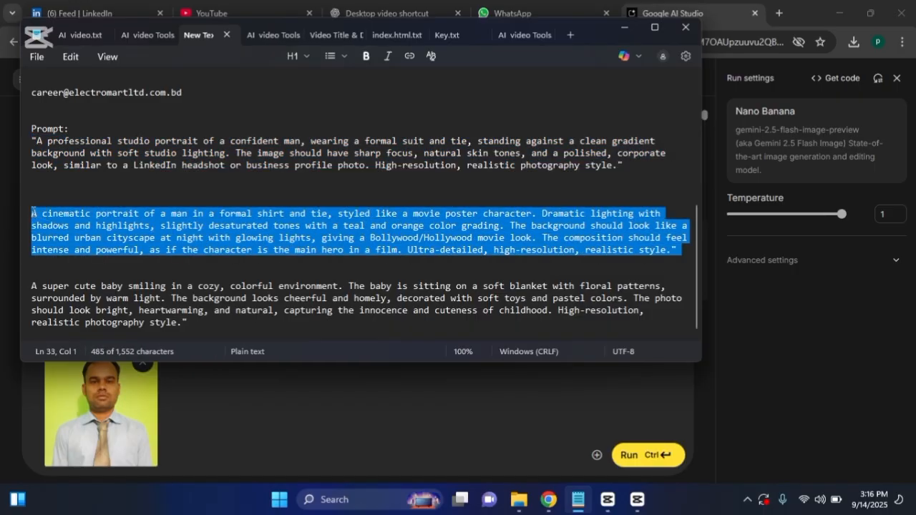
pyautogui.rightClick(348, 226)
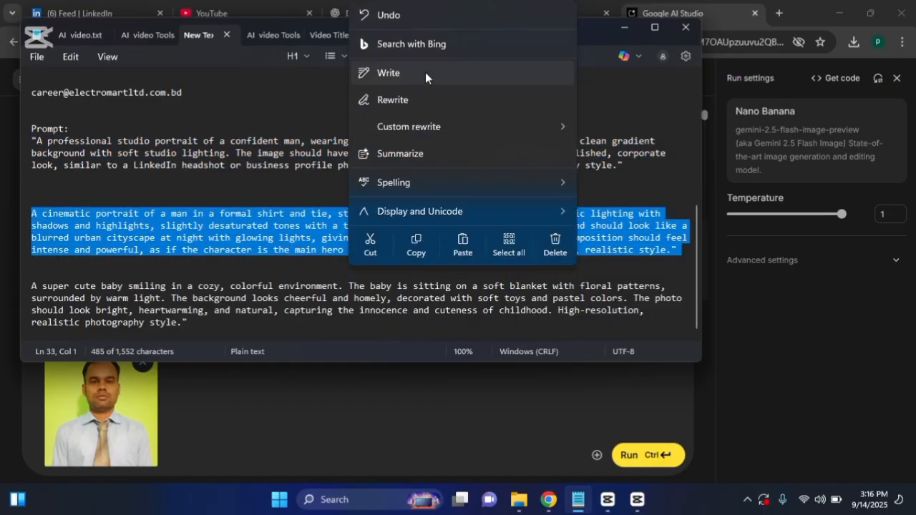
pyautogui.click(416, 252)
# - Return to Google AI Studio, paste the cinematic portrait prompt with the attached photo and run it
pyautogui.click(440, 413)
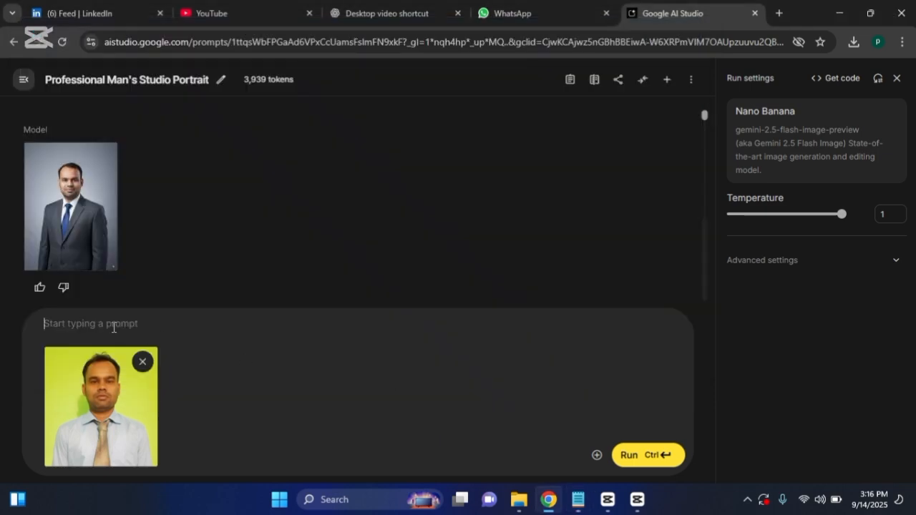
pyautogui.hotkey('ctrl', 'v')
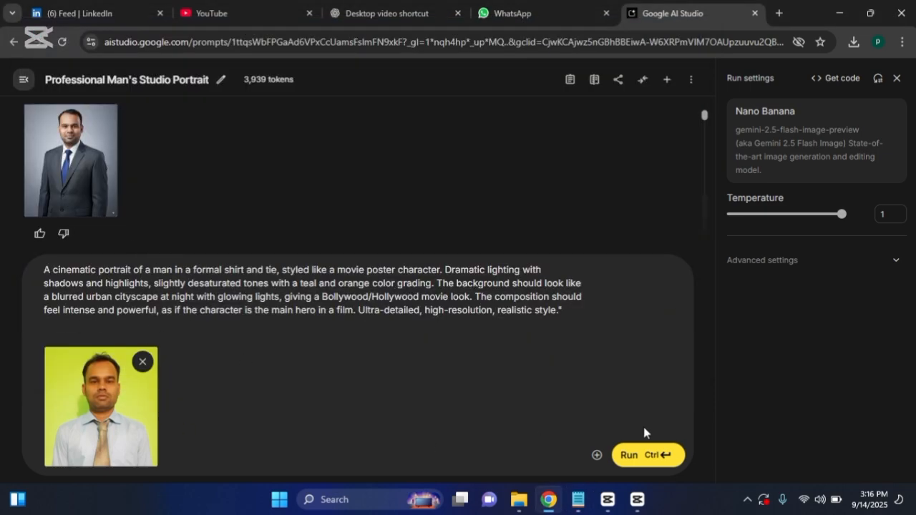
pyautogui.click(639, 455)
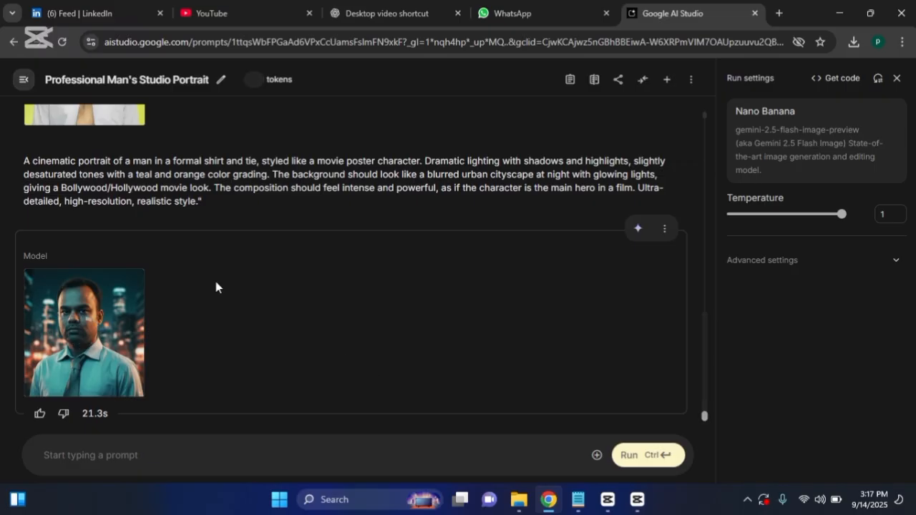
# - Compare the generated cinematic portrait with the source photo and inspect it from head to shirt at full size
pyautogui.scroll(2, 224, 259)
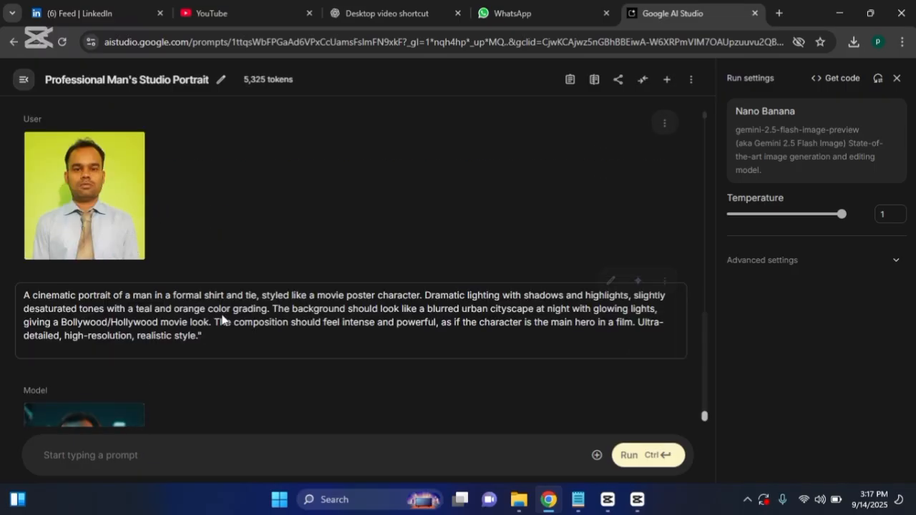
pyautogui.scroll(-2, 224, 312)
pyautogui.click(90, 323)
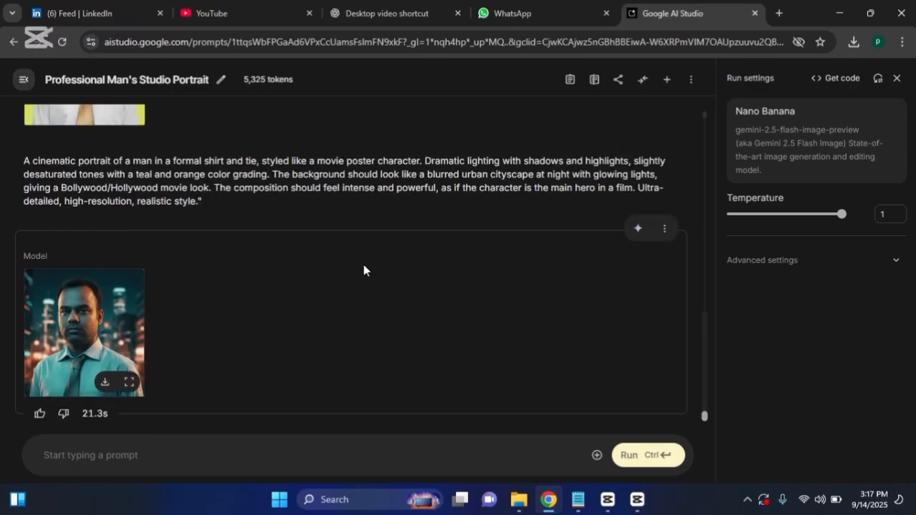
pyautogui.scroll(-1, 527, 327)
pyautogui.scroll(-4, 527, 327)
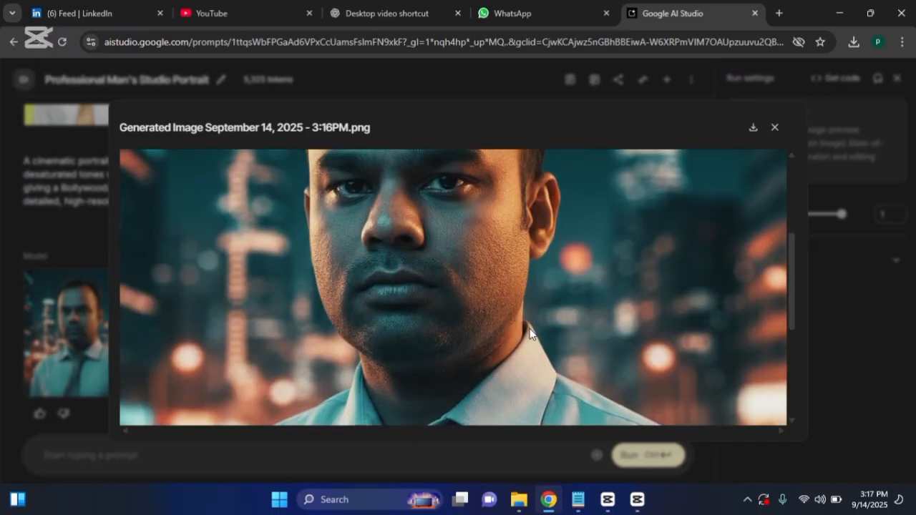
pyautogui.scroll(2, 529, 329)
pyautogui.scroll(-2, 529, 333)
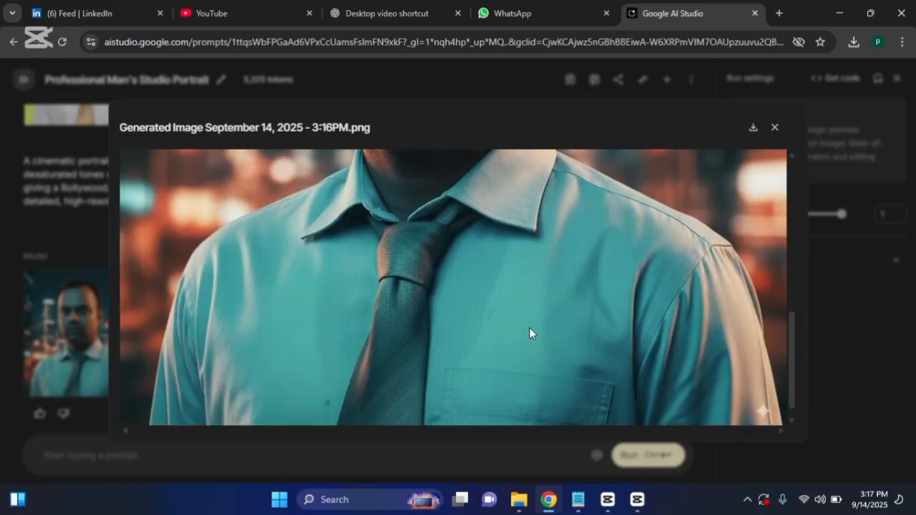
pyautogui.scroll(5, 529, 333)
pyautogui.scroll(-5, 530, 328)
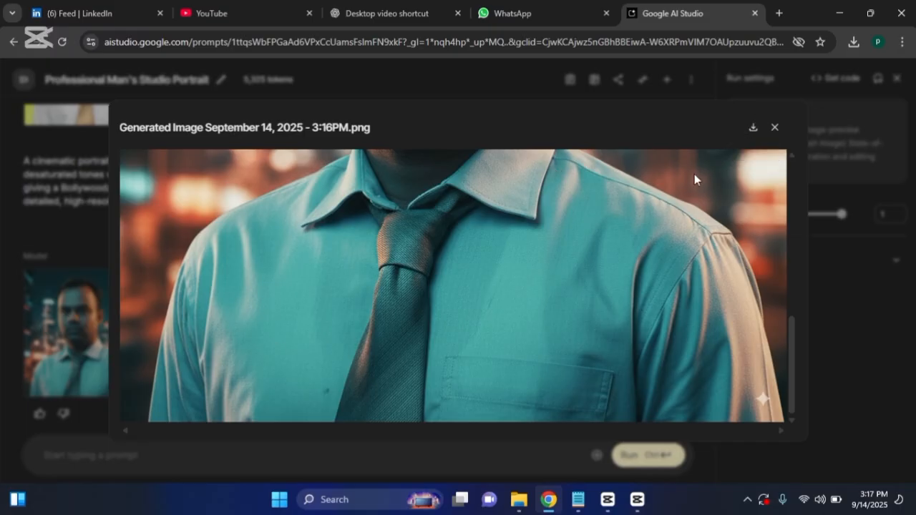
# - Download the cinematic portrait, check it in the recent download history and close the image preview
pyautogui.click(753, 127)
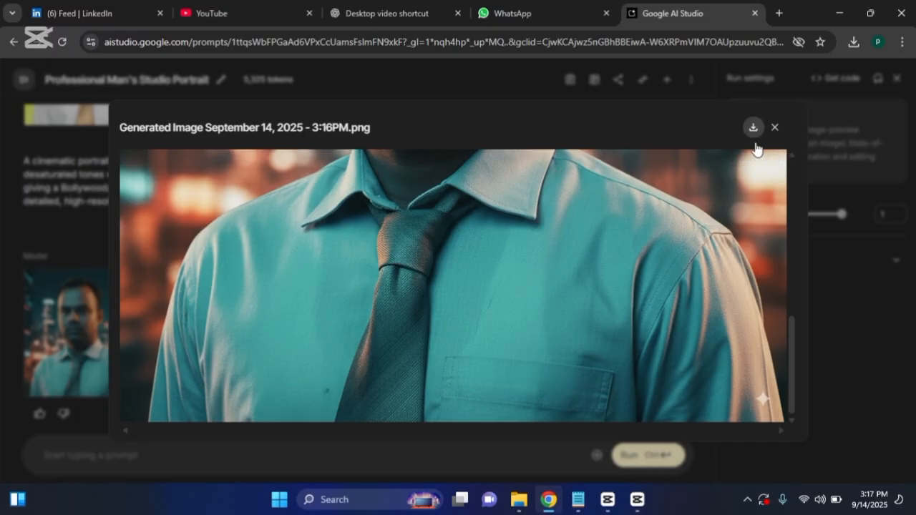
pyautogui.click(857, 40)
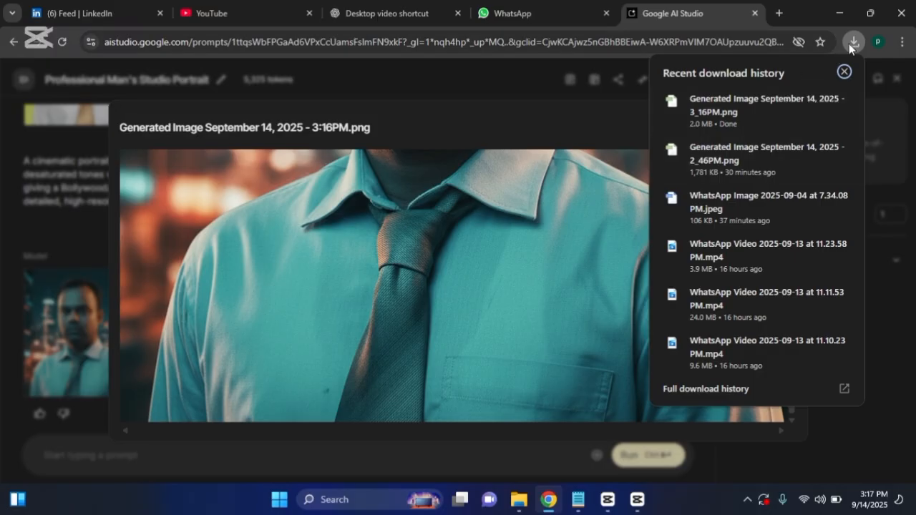
pyautogui.click(850, 42)
pyautogui.scroll(3, 344, 287)
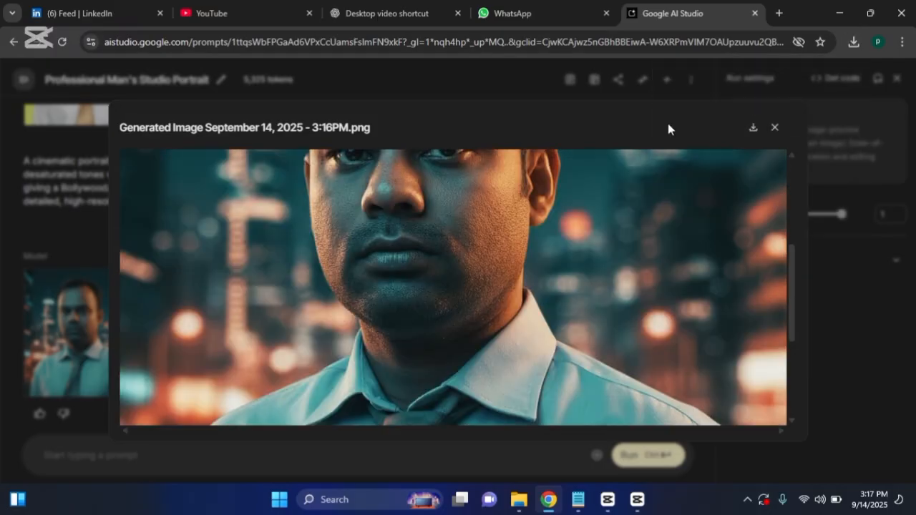
pyautogui.click(774, 127)
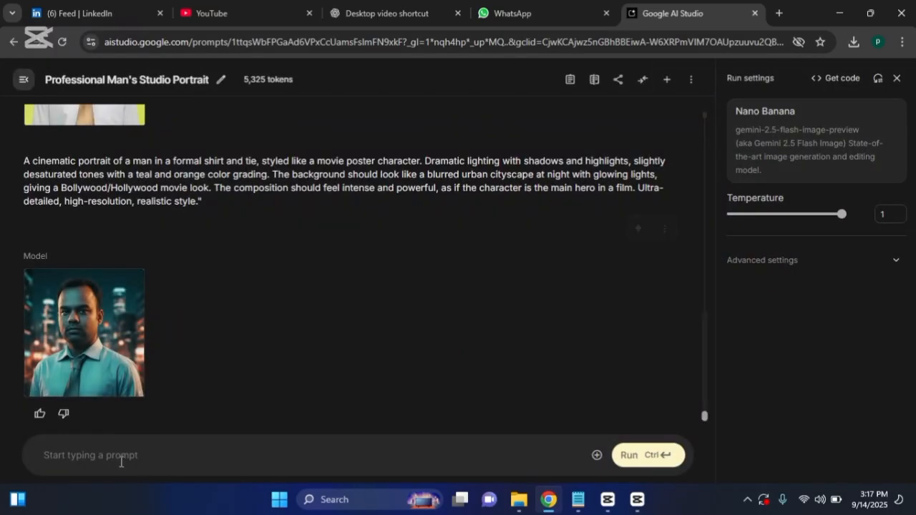
# - Upload the baby photo mhon from the desktop as the attachment for the next prompt
pyautogui.click(596, 455)
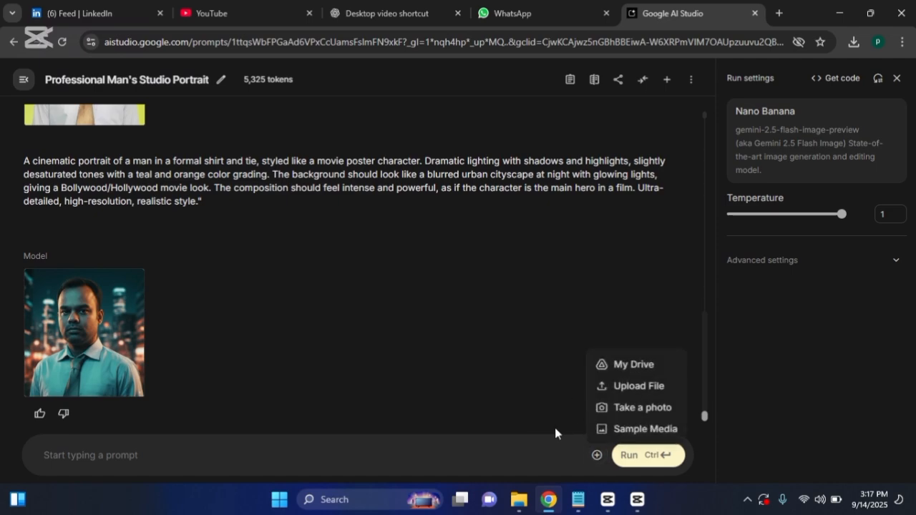
pyautogui.click(636, 387)
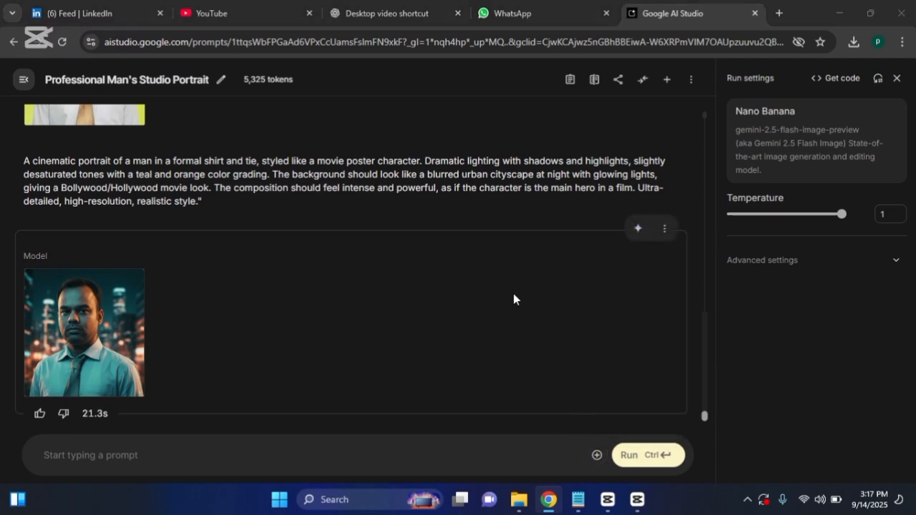
pyautogui.scroll(-2, 422, 287)
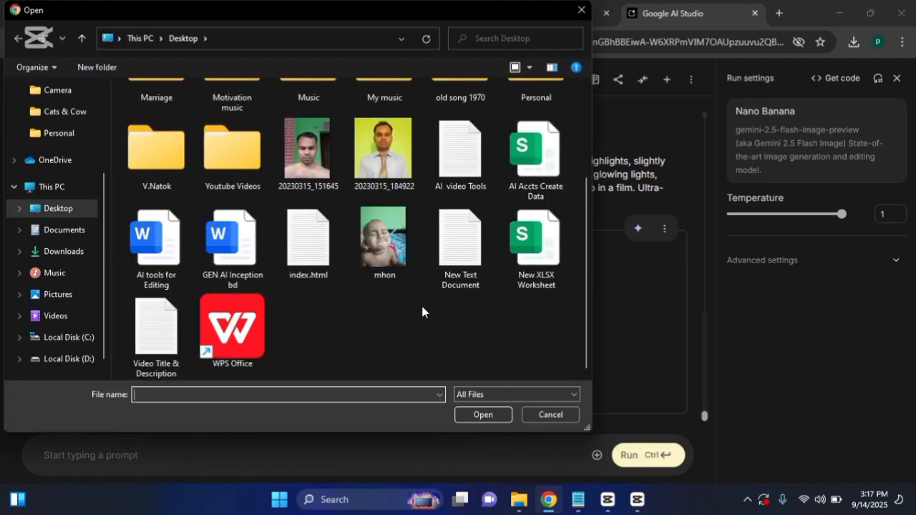
pyautogui.click(398, 253)
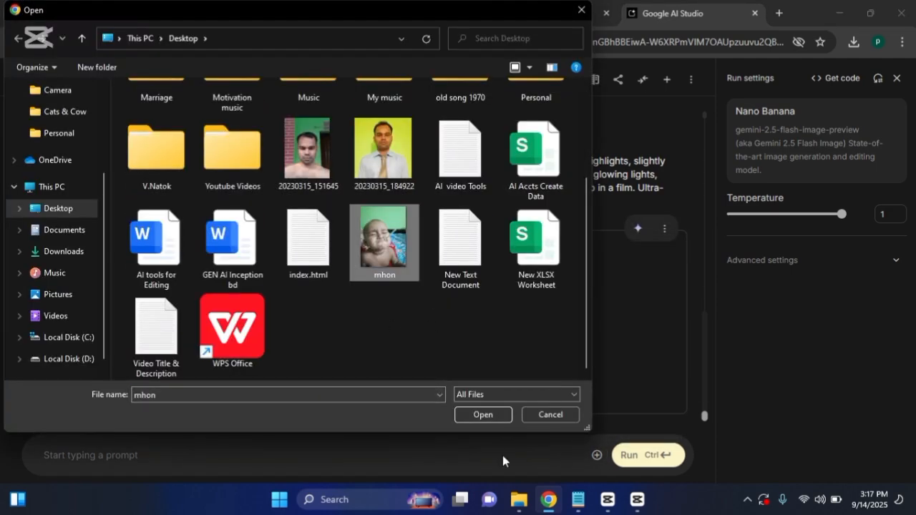
pyautogui.click(491, 412)
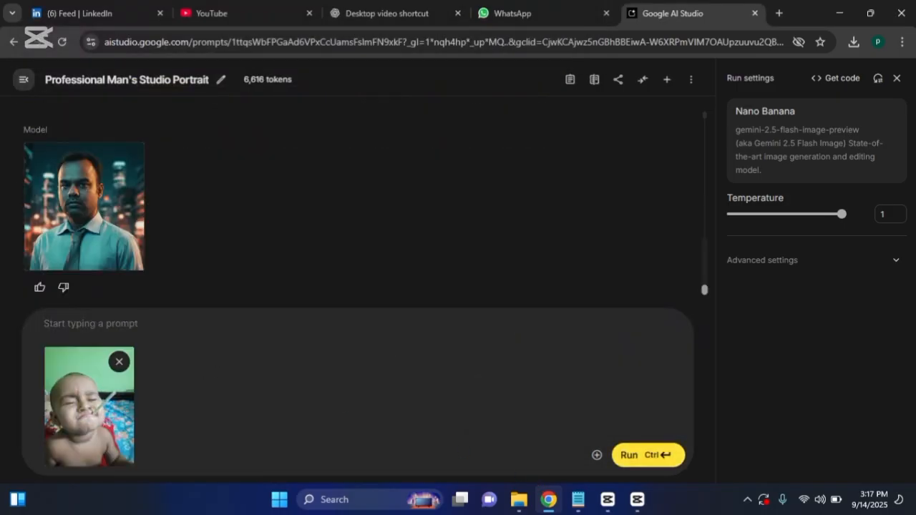
# - Switch to the Notepad file New Text Document and copy the prompt for a super cute smiling baby
pyautogui.moveTo(578, 500)
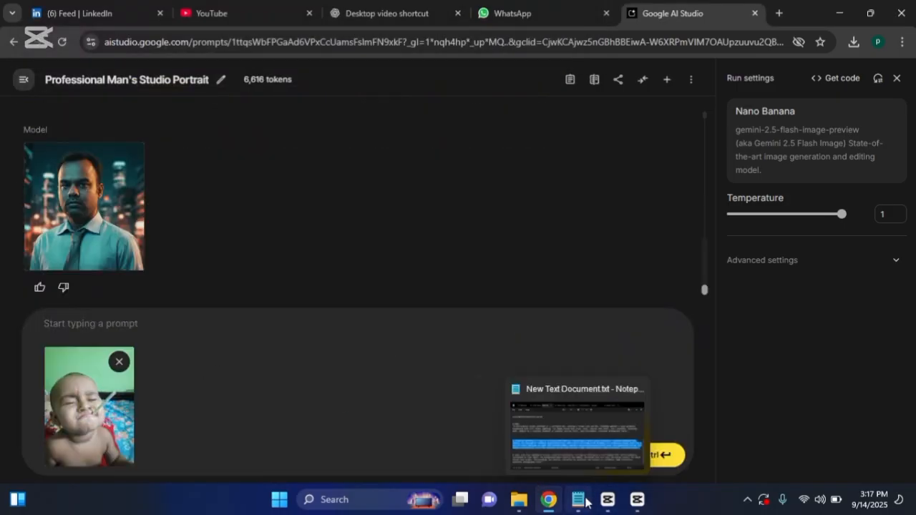
pyautogui.click(568, 427)
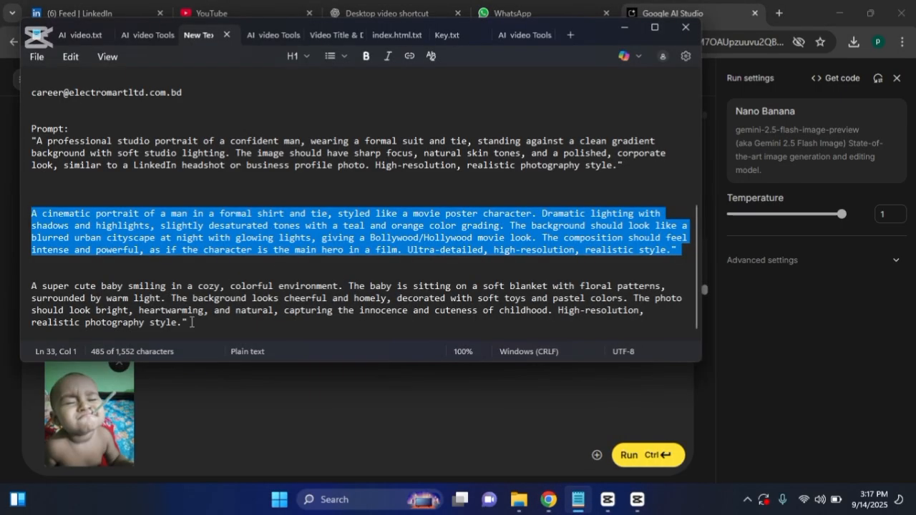
pyautogui.moveTo(190, 322); pyautogui.dragTo(26, 285)
pyautogui.rightClick(187, 297)
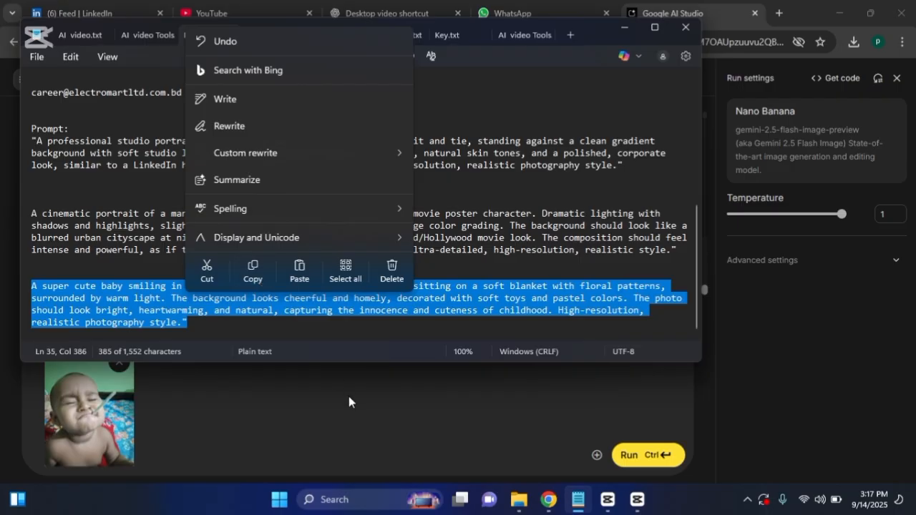
pyautogui.click(252, 272)
# - Go back to Google AI Studio, paste the cute baby prompt with the attached baby photo and run it
pyautogui.click(548, 499)
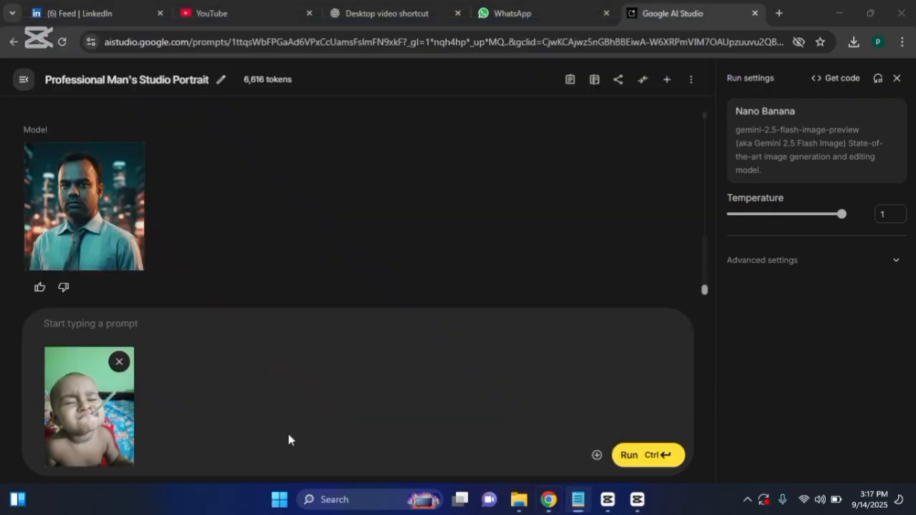
pyautogui.click(74, 328)
pyautogui.hotkey('ctrl', 'v')
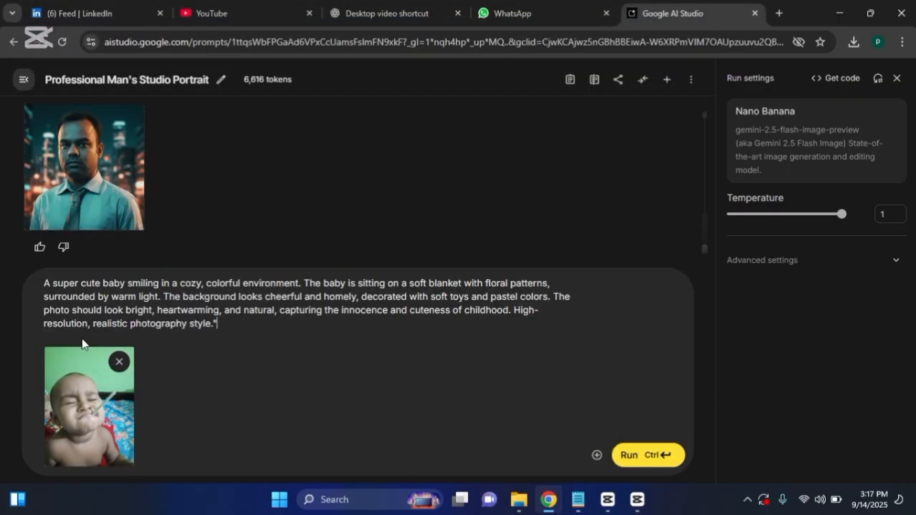
pyautogui.click(645, 455)
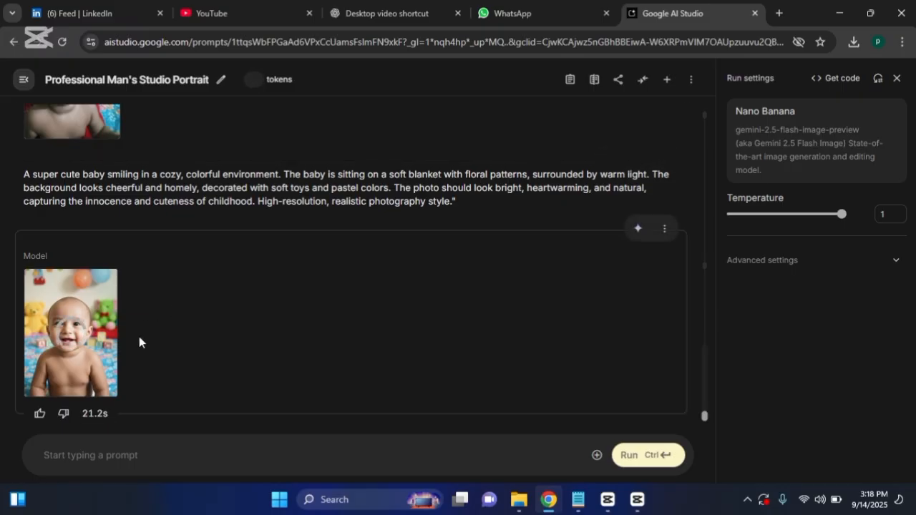
# - Open the generated baby portrait at full size and inspect its face, body and toy background
pyautogui.moveTo(76, 329)
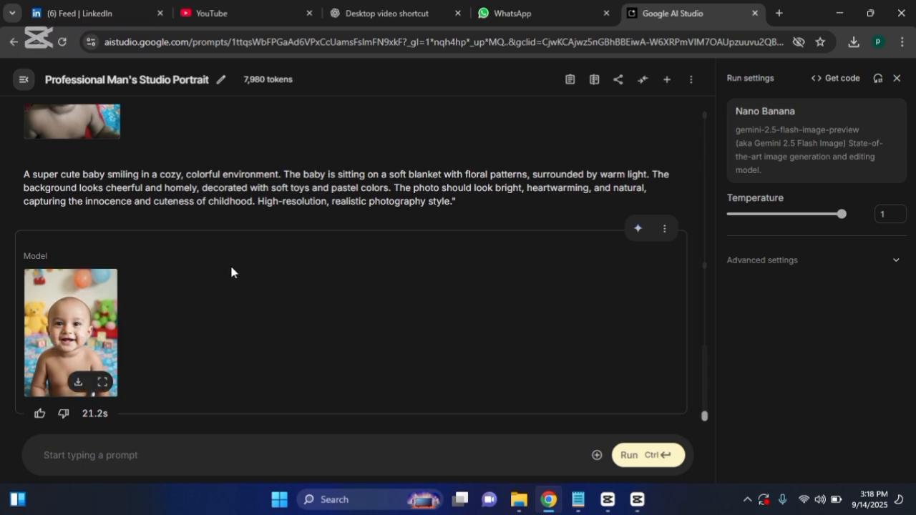
pyautogui.scroll(-3, 566, 324)
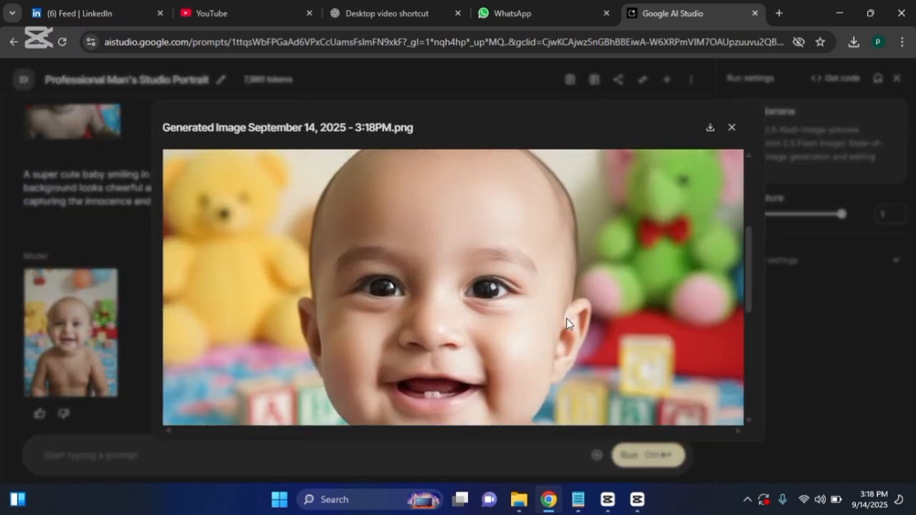
pyautogui.scroll(-5, 566, 320)
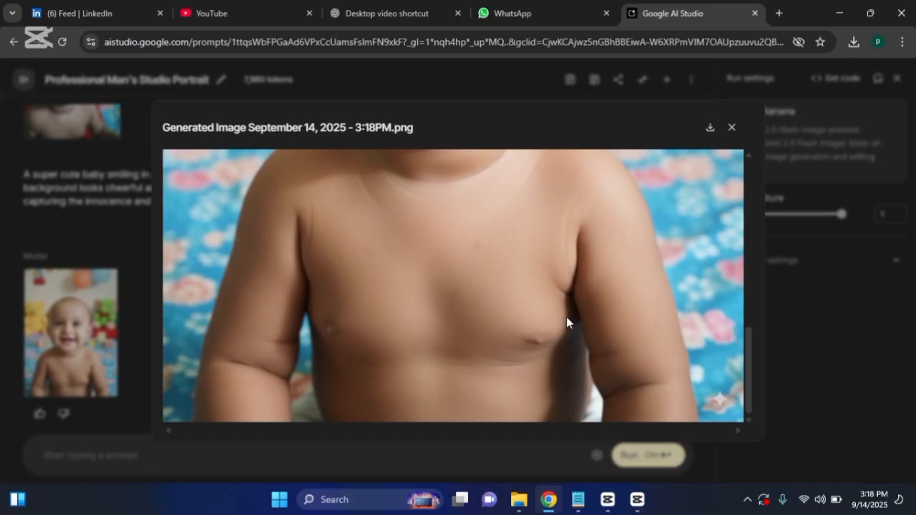
pyautogui.scroll(8, 566, 316)
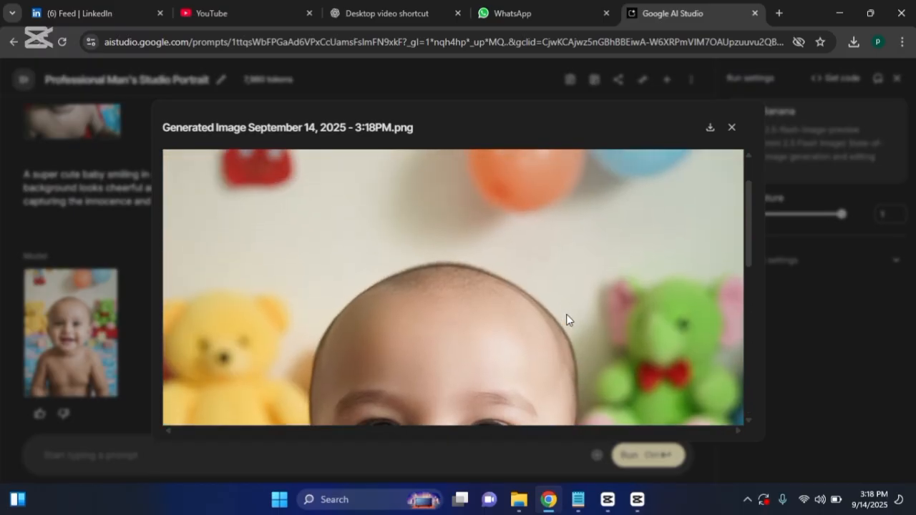
pyautogui.scroll(-3, 566, 314)
pyautogui.scroll(3, 724, 166)
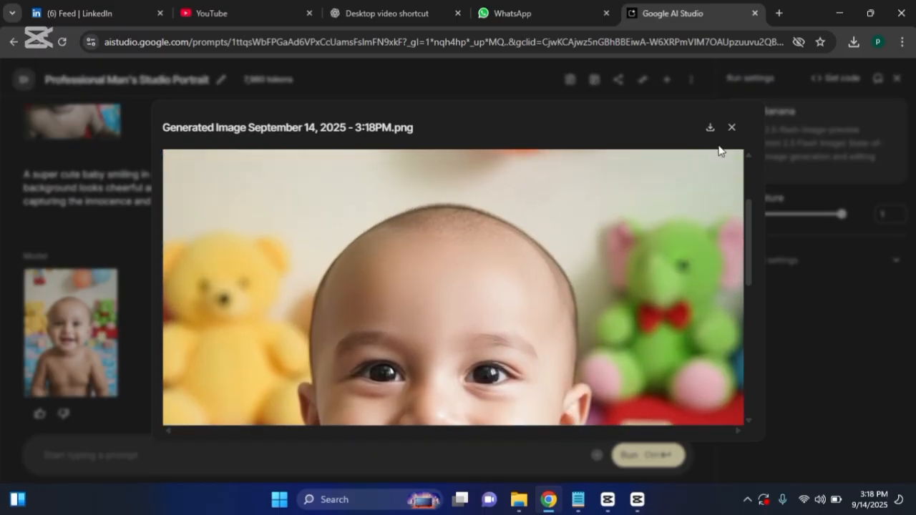
# - Download the generated baby portrait, check the recent download history and look over the full-size image again
pyautogui.click(710, 127)
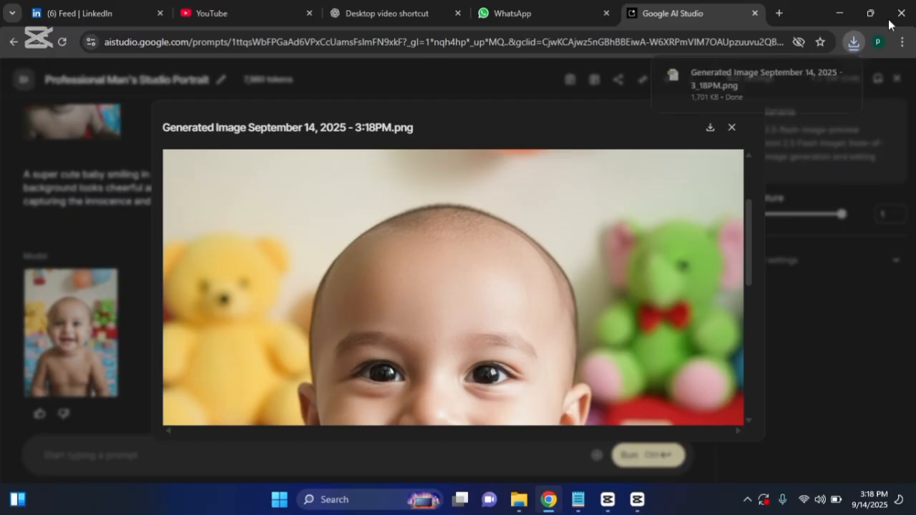
pyautogui.click(856, 41)
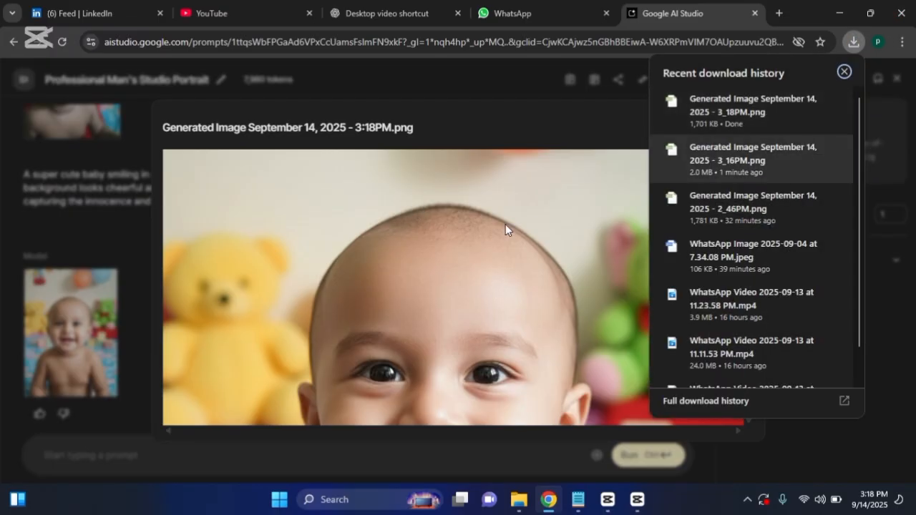
pyautogui.click(527, 148)
pyautogui.scroll(-3, 472, 234)
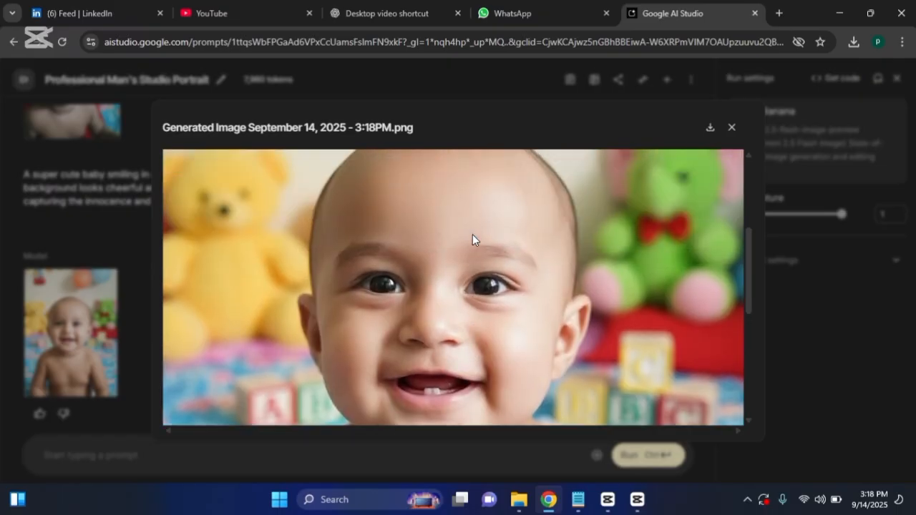
pyautogui.scroll(4, 584, 247)
pyautogui.scroll(-5, 623, 227)
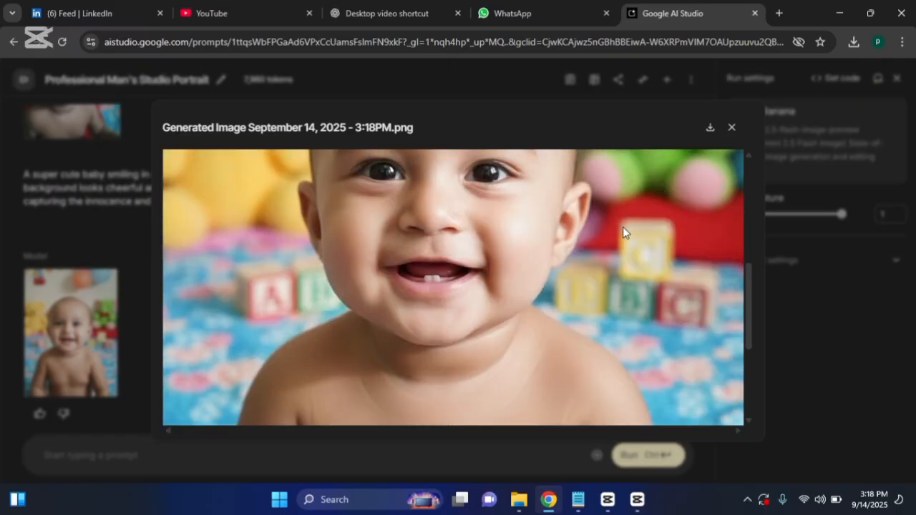
# - Close the full-size baby portrait and review the baby, cinematic and professional studio prompts used earlier in the conversation
pyautogui.click(731, 128)
pyautogui.scroll(3, 147, 326)
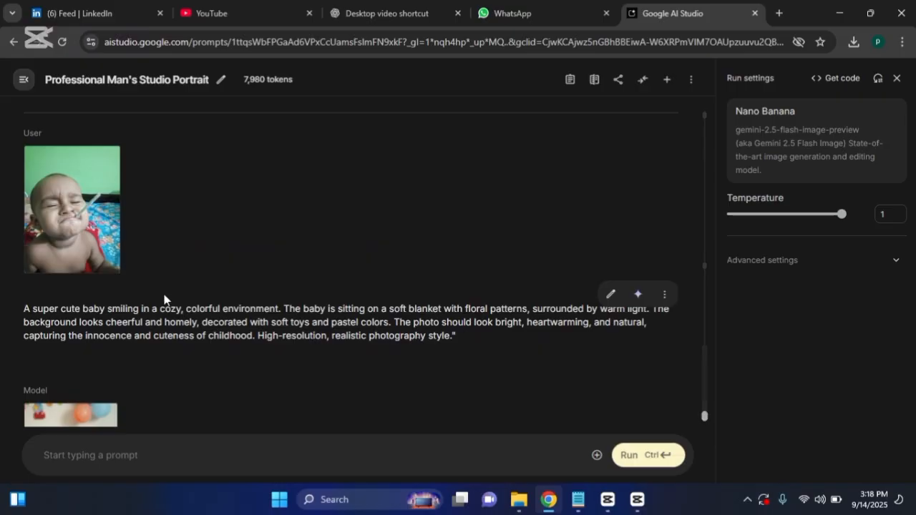
pyautogui.moveTo(477, 341); pyautogui.dragTo(25, 306)
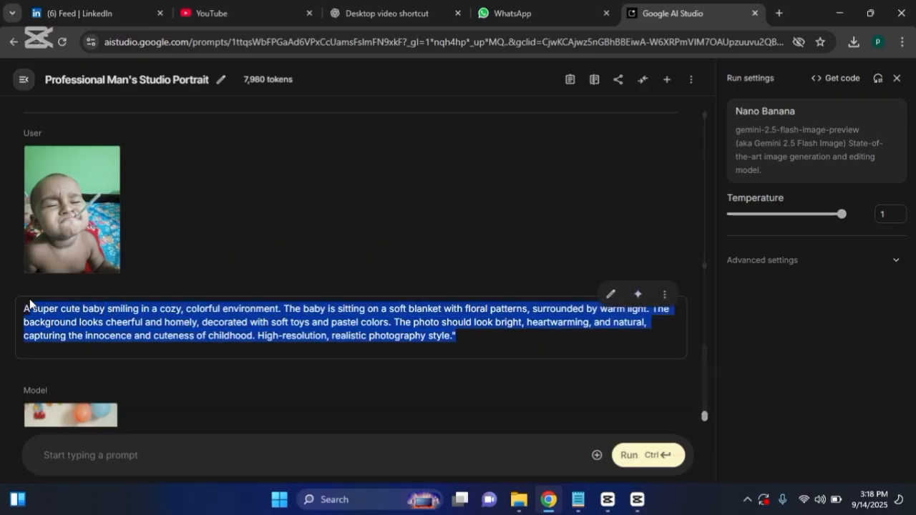
pyautogui.scroll(5, 226, 289)
pyautogui.scroll(2, 224, 302)
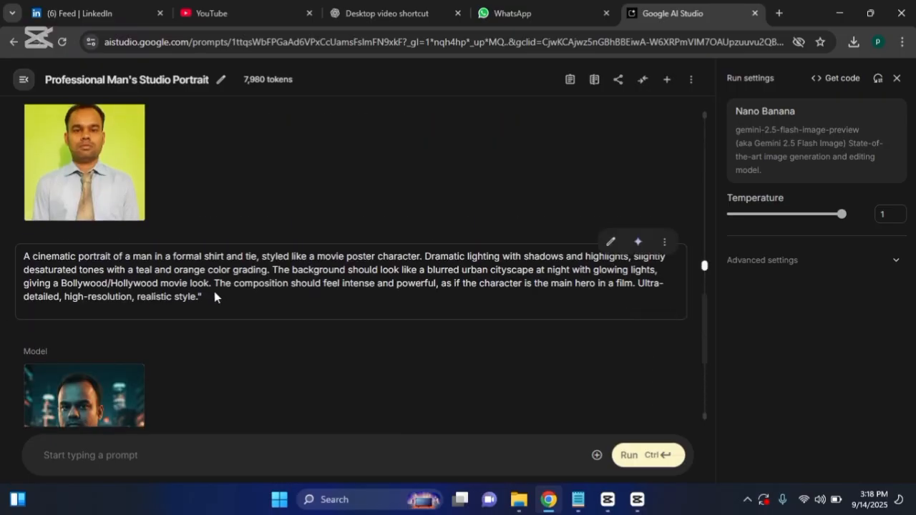
pyautogui.moveTo(214, 297); pyautogui.dragTo(24, 256)
pyautogui.click(321, 333)
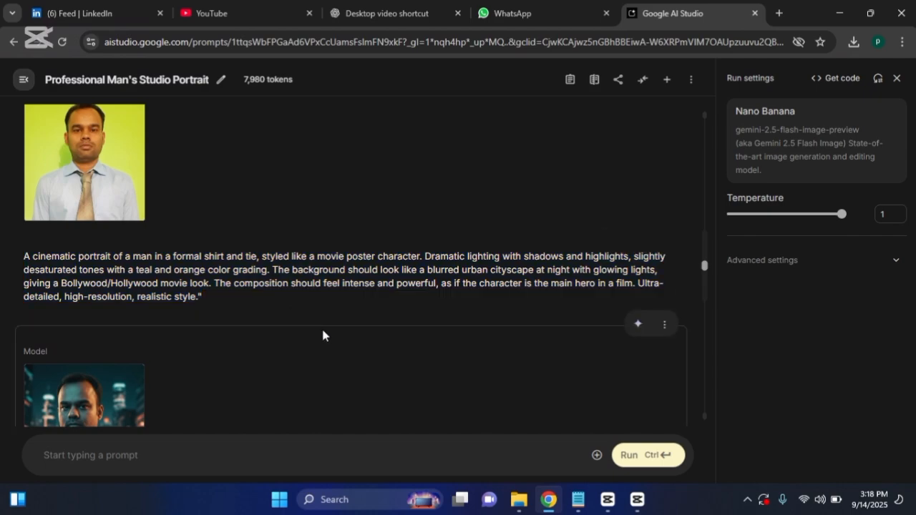
pyautogui.scroll(5, 321, 332)
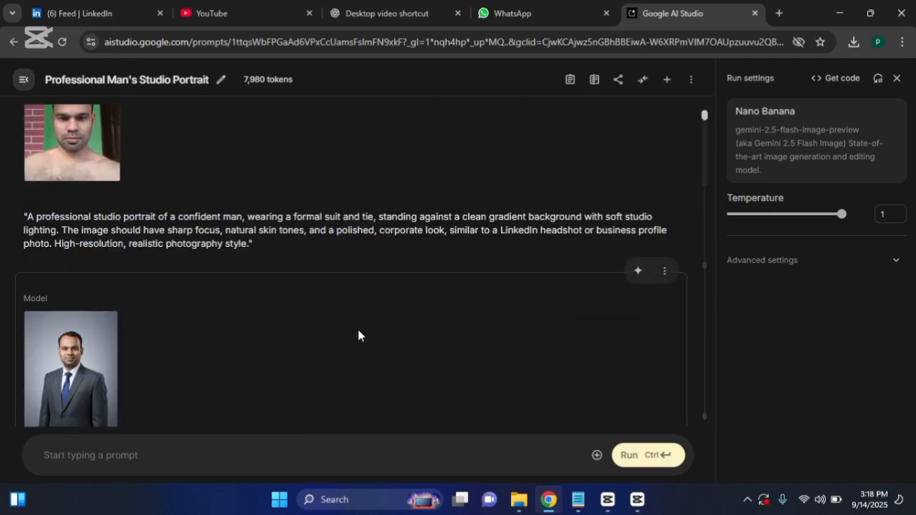
pyautogui.tripleClick(108, 242)
pyautogui.scroll(2, 184, 250)
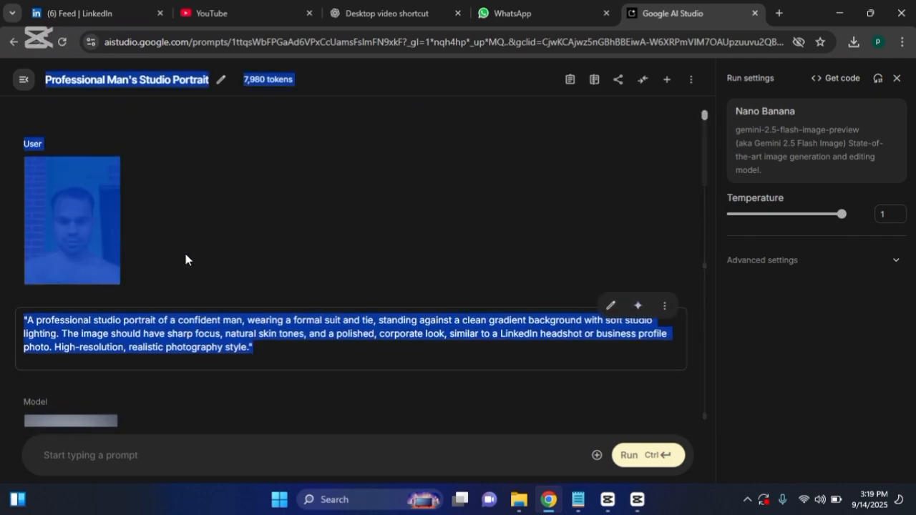
pyautogui.click(351, 268)
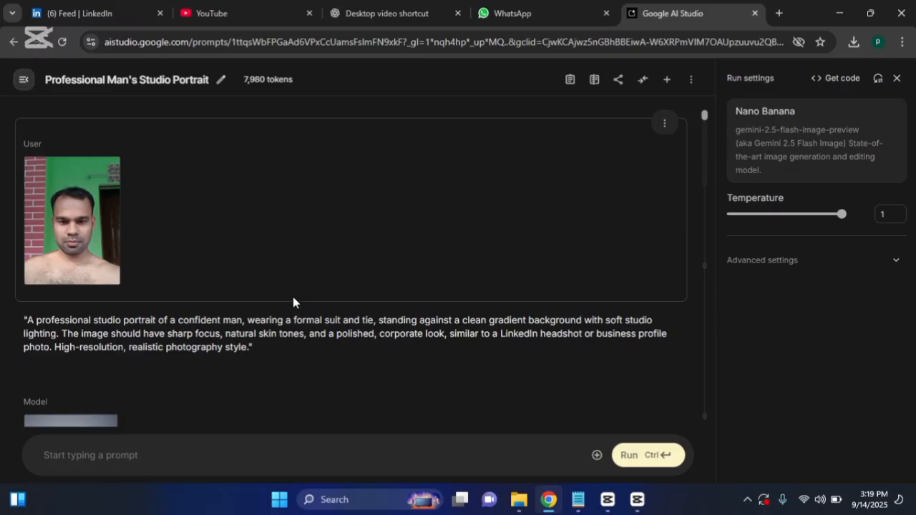
# - Return to the generated baby portrait and look back over the baby source photo and the cinematic portrait result
pyautogui.scroll(-20, 293, 301)
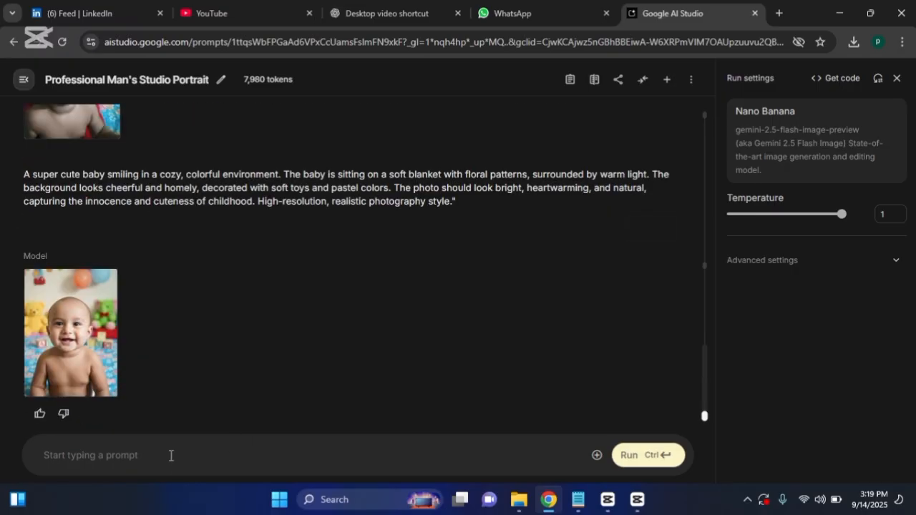
pyautogui.click(171, 455)
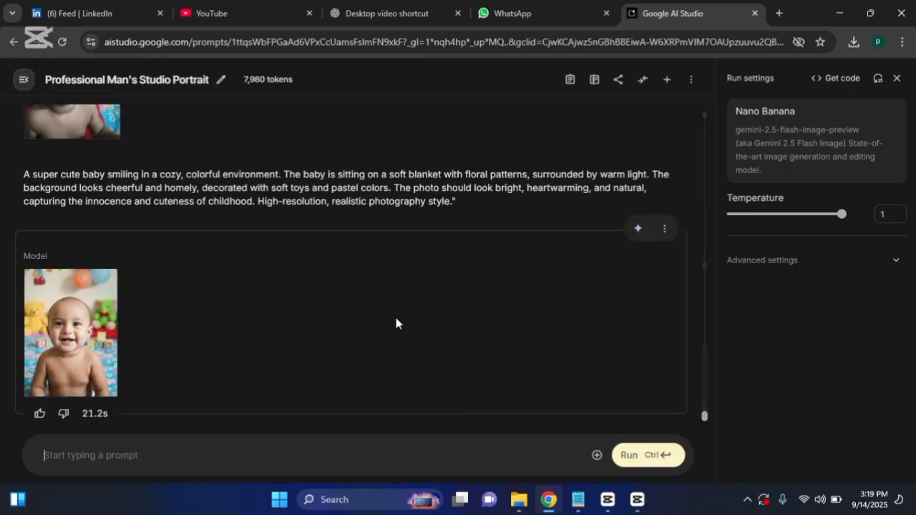
pyautogui.scroll(5, 399, 319)
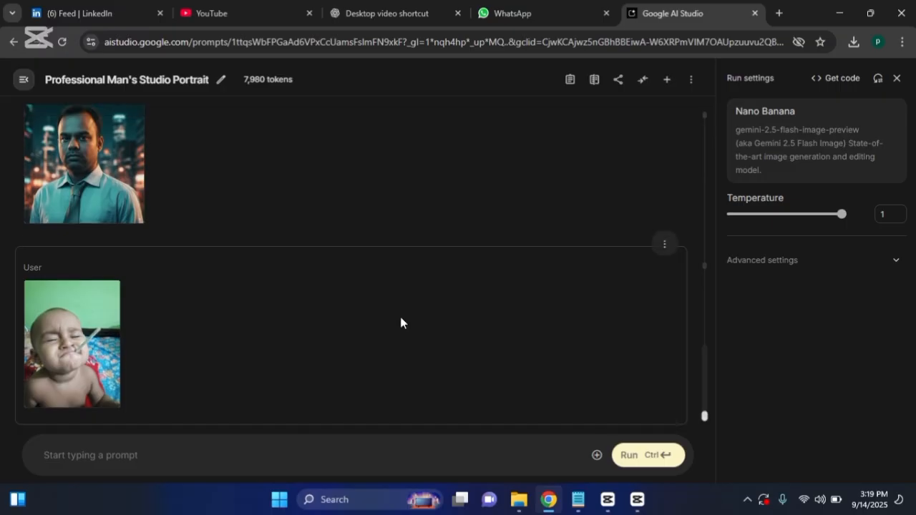
pyautogui.scroll(2, 399, 313)
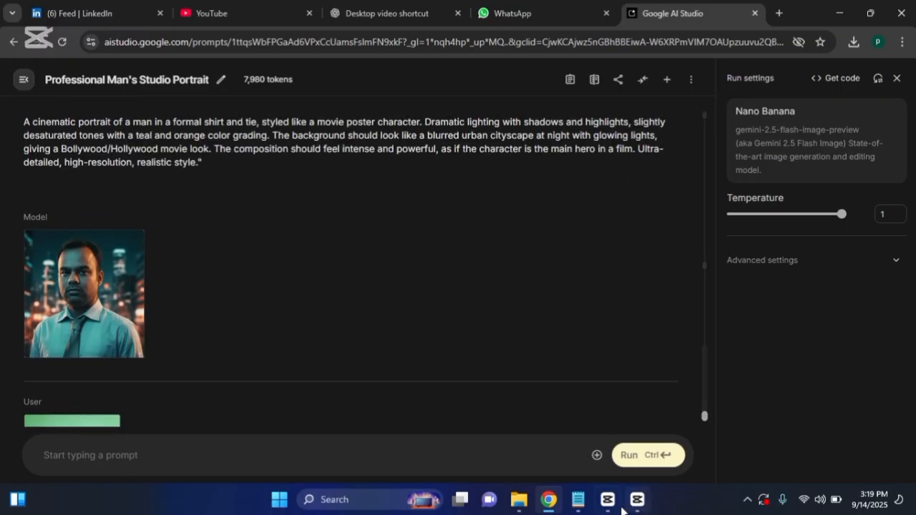
# - Minimize the browser and the Notepad window to clear the desktop
pyautogui.moveTo(629, 505)
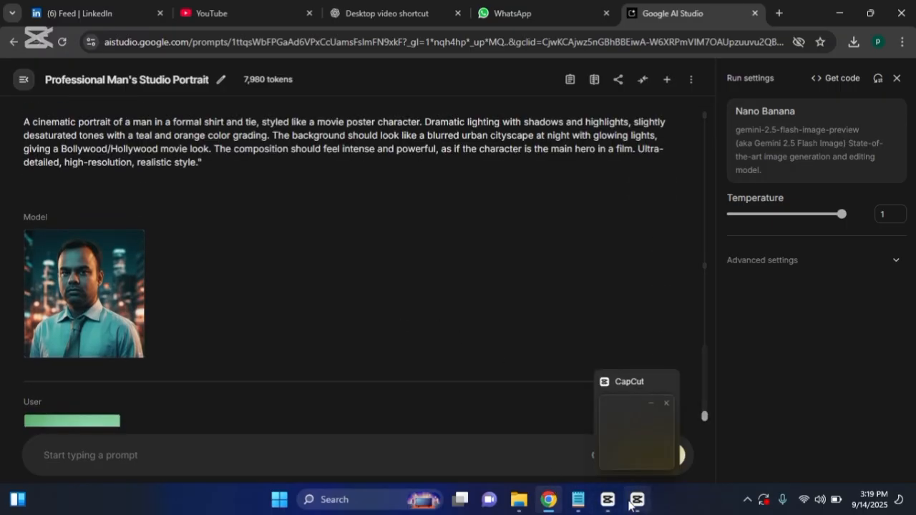
pyautogui.click(841, 12)
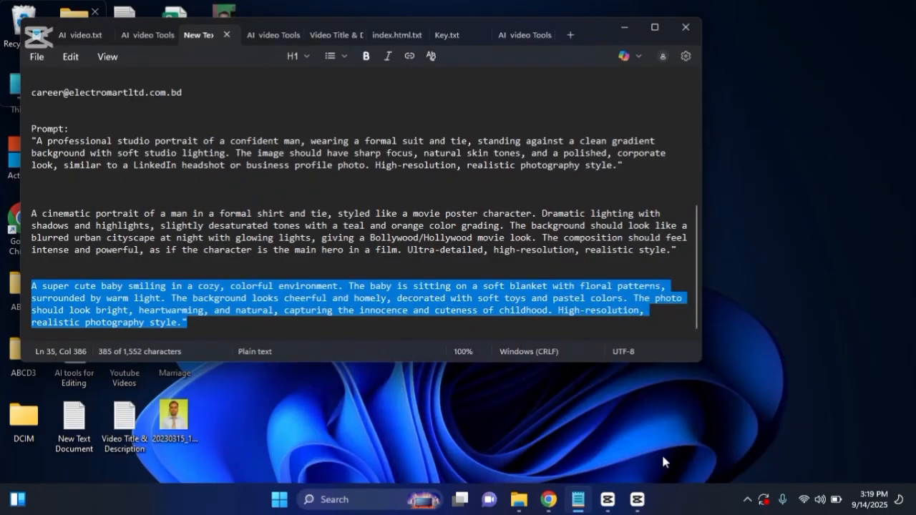
pyautogui.click(624, 28)
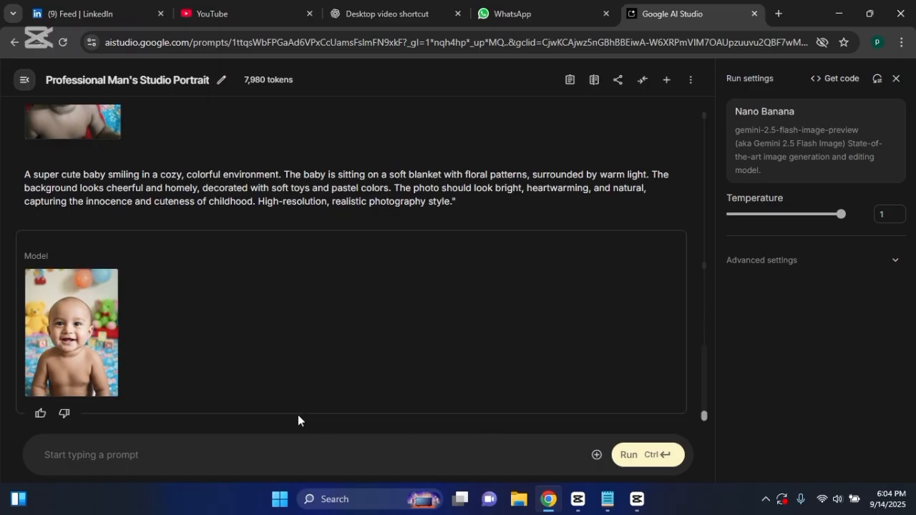
# - Attach the photo 20220218_155954 from the Desktop folder to a new prompt in Google AI Studio
pyautogui.click(596, 455)
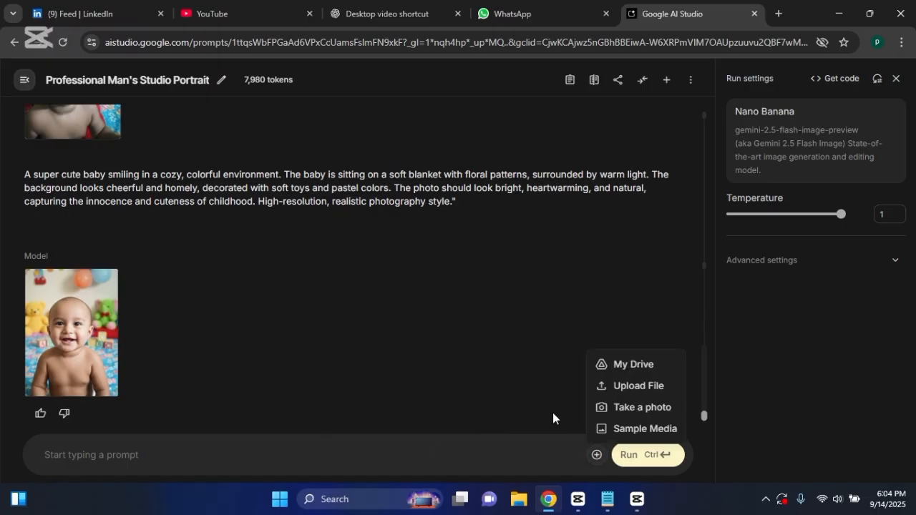
pyautogui.click(644, 388)
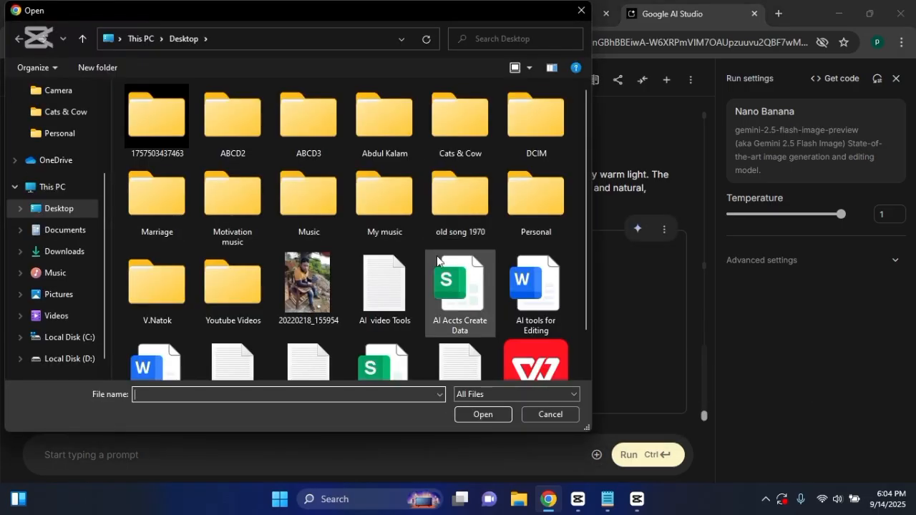
pyautogui.click(307, 284)
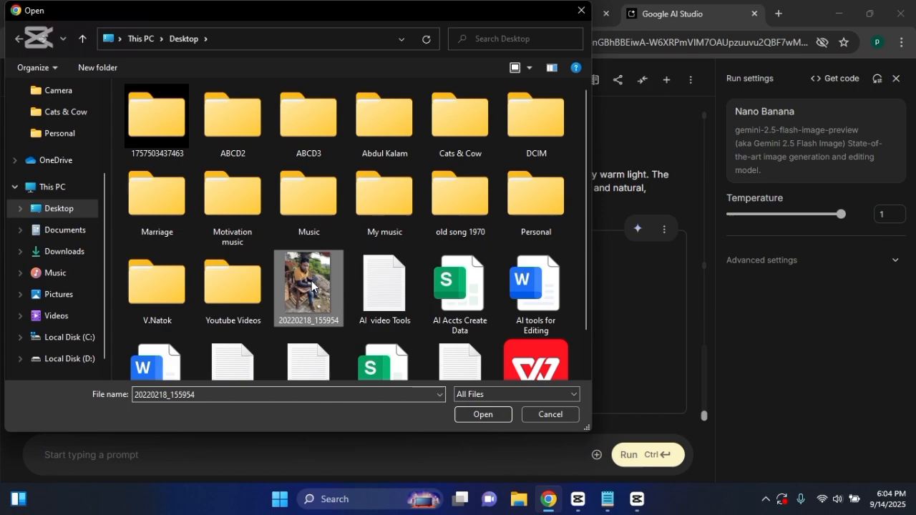
pyautogui.click(470, 414)
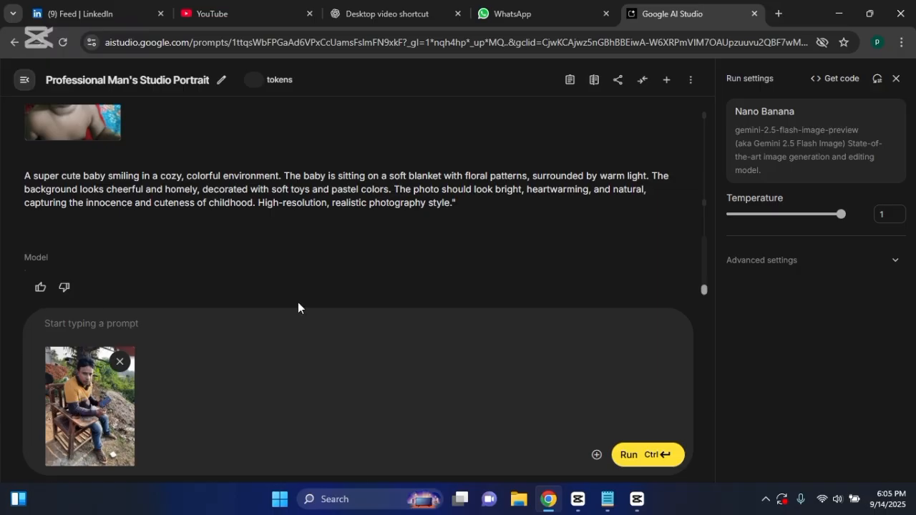
# - Enter the prompt "A cinematic portrait of a man in formal shirt and tie ,giving a Bollywood movie look" and run it
pyautogui.write('A ')
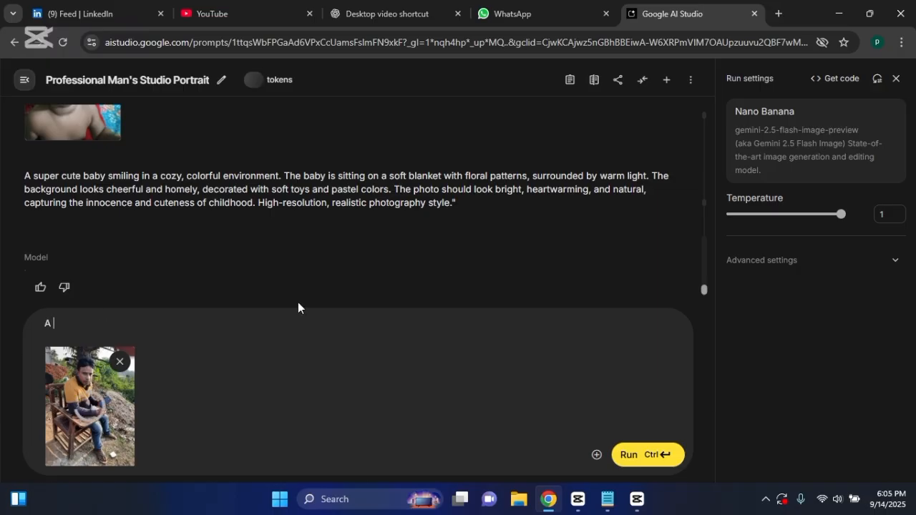
pyautogui.write('cine')
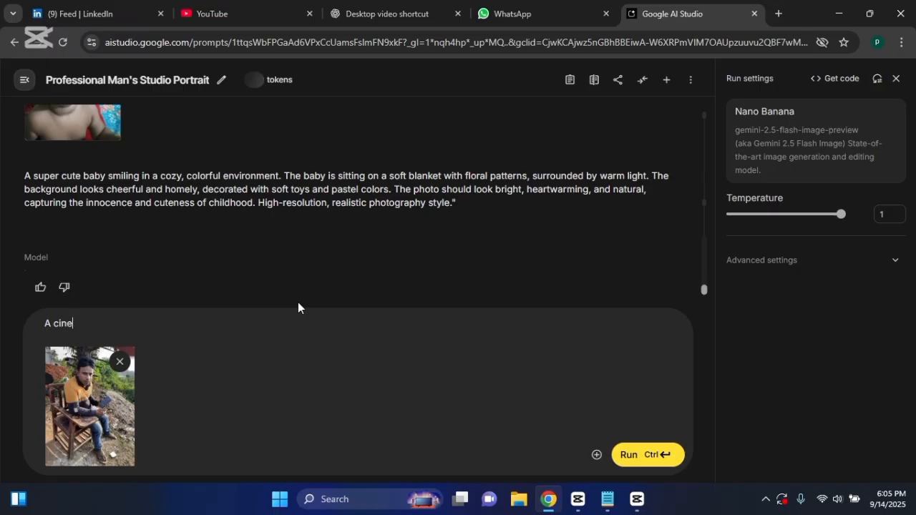
pyautogui.write('mati')
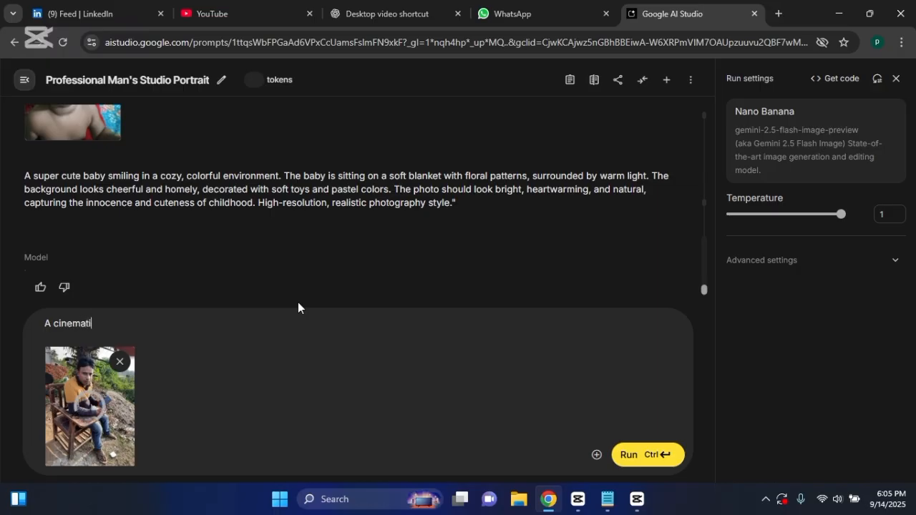
pyautogui.write('c portrait ')
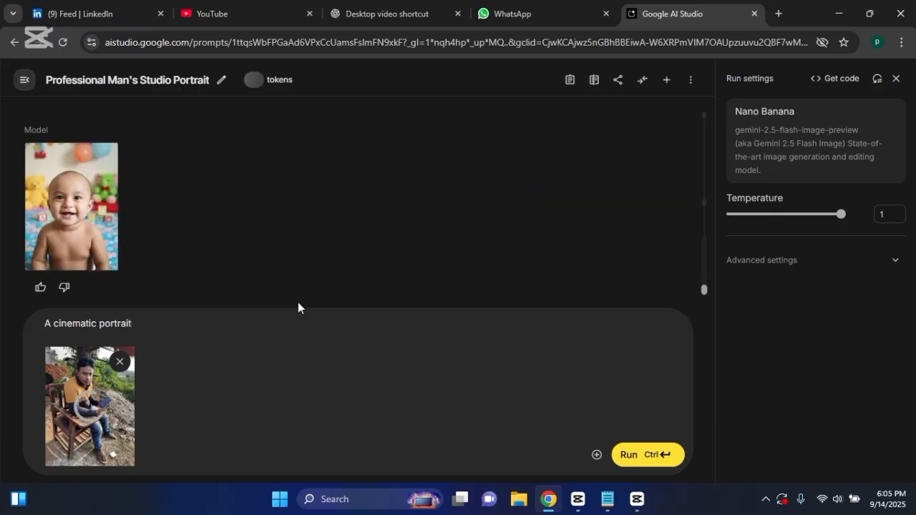
pyautogui.write('o')
pyautogui.write('f ')
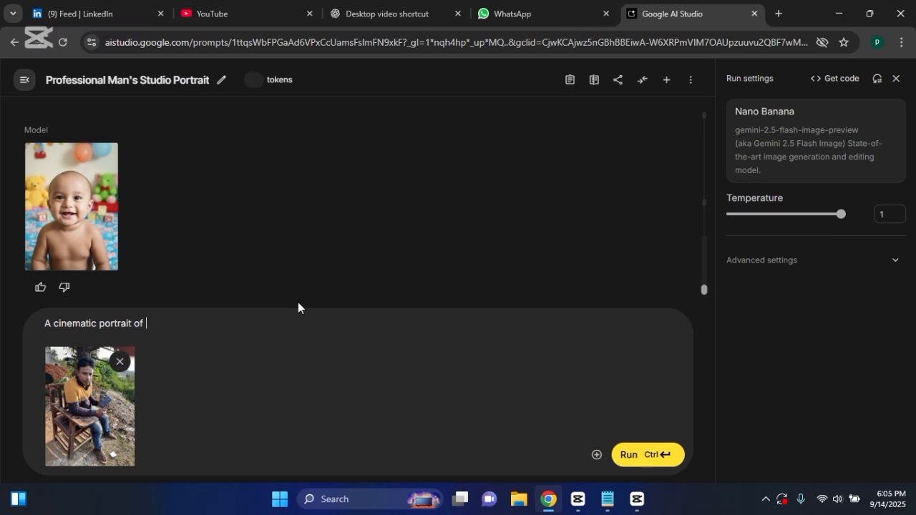
pyautogui.write('a man')
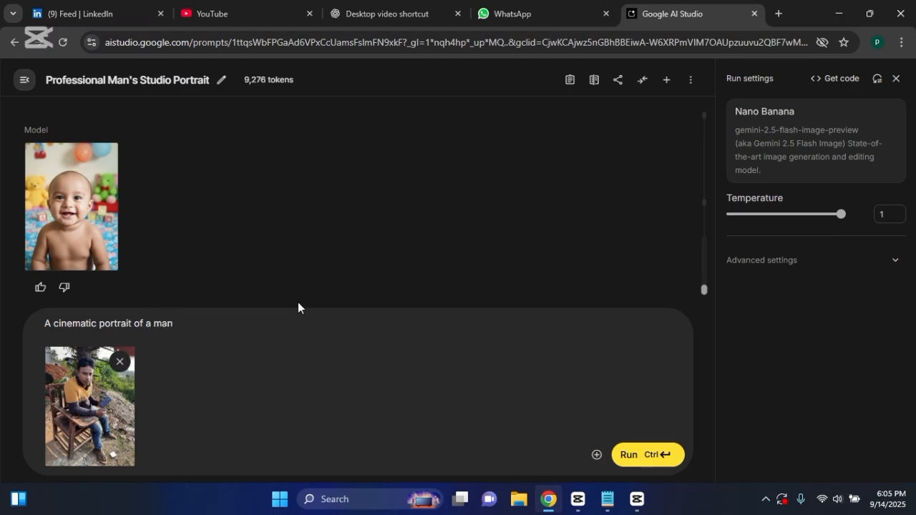
pyautogui.write(' in formal shirt and')
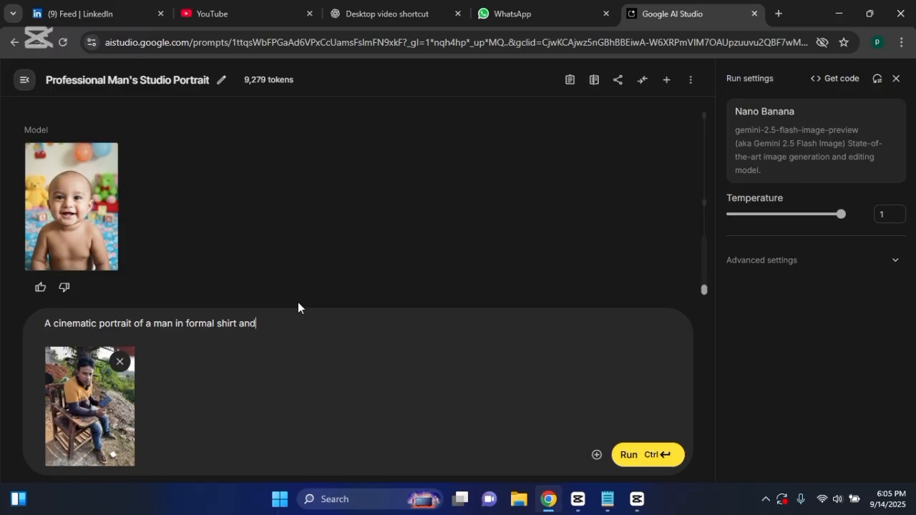
pyautogui.write(' tie ,giving a B')
pyautogui.write('ollywo')
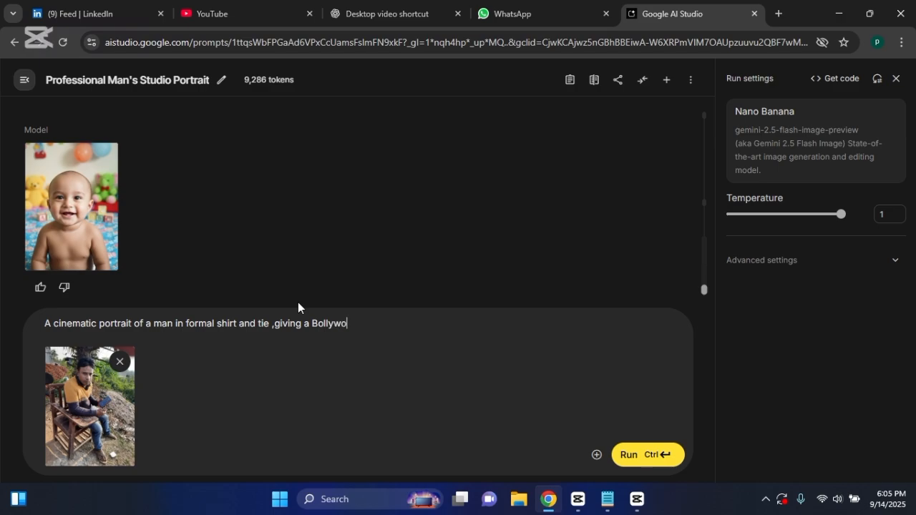
pyautogui.write('od movie look')
pyautogui.click(622, 456)
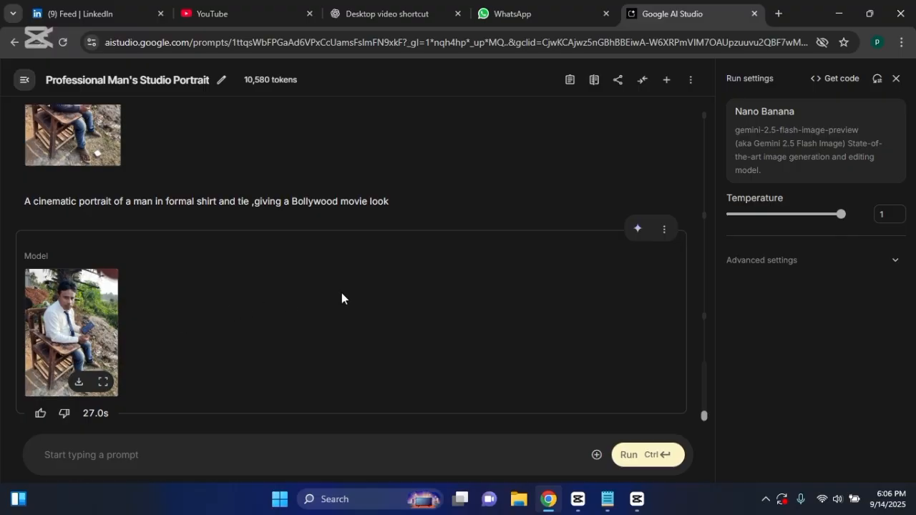
# - Inspect the generated shirt-and-tie portrait at full size from head to feet, close it and look back at the source photo
pyautogui.scroll(-1, 542, 326)
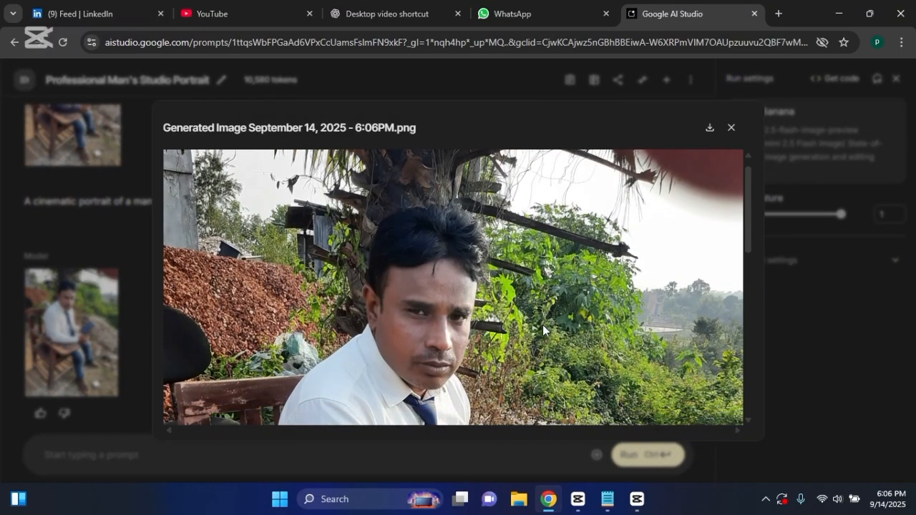
pyautogui.scroll(-10, 542, 326)
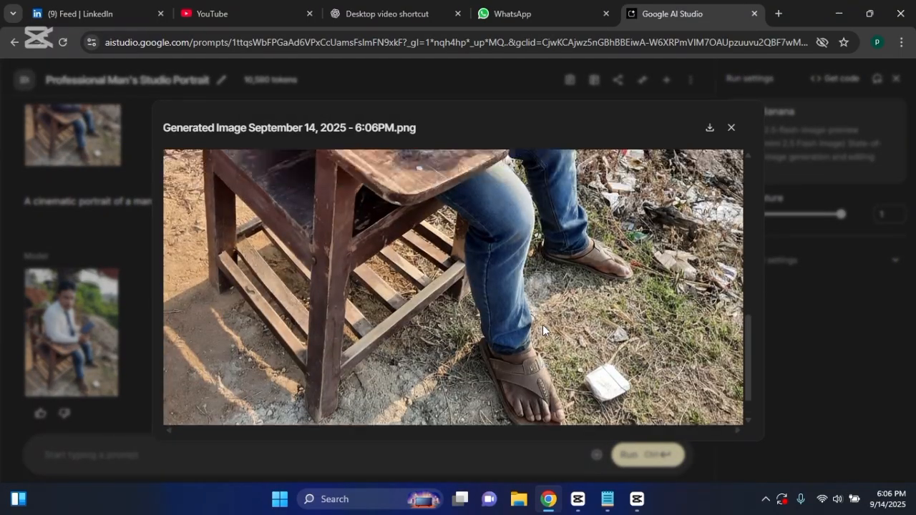
pyautogui.scroll(8, 543, 329)
pyautogui.scroll(-3, 542, 329)
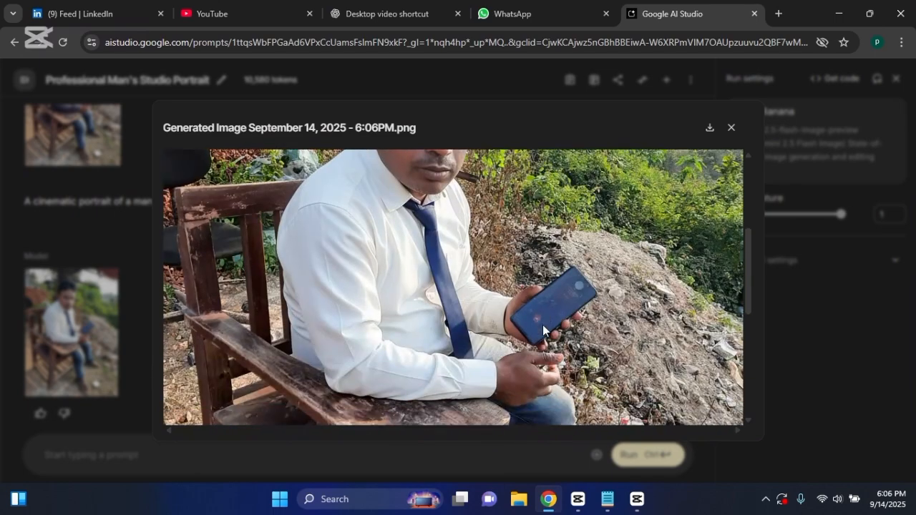
pyautogui.scroll(-3, 542, 330)
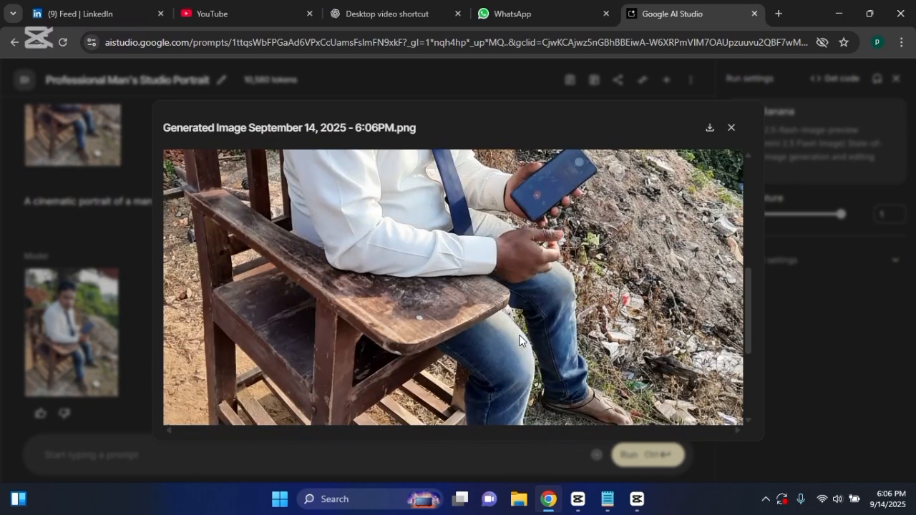
pyautogui.click(731, 128)
pyautogui.scroll(3, 256, 340)
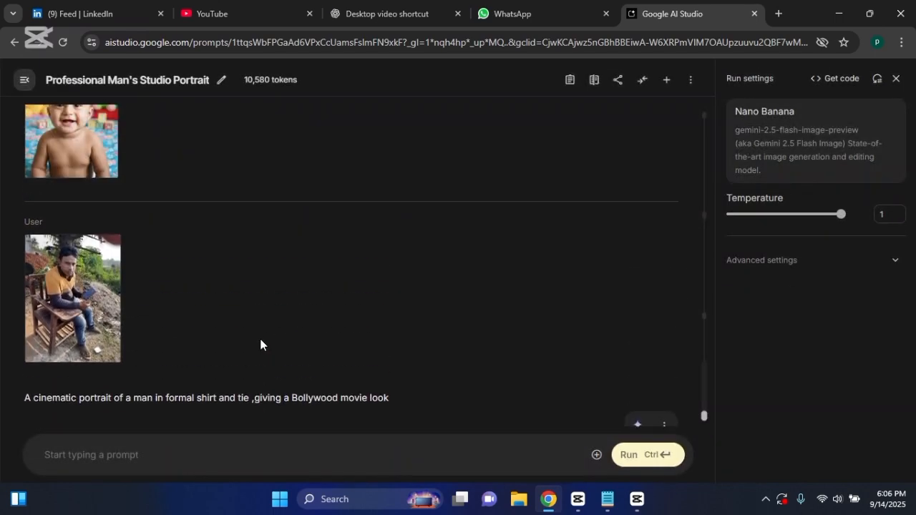